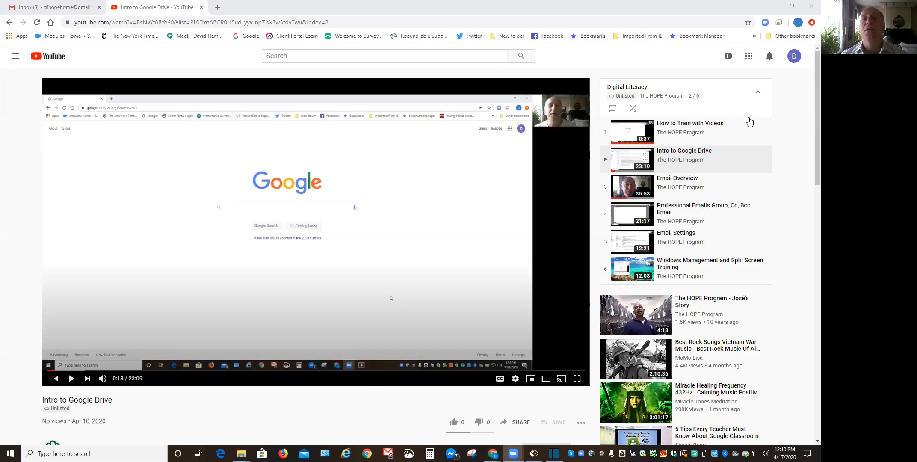
From the Gmail inbox, open Google Drive through the Google apps grid.
{"action": "left_click", "coordinate": [53, 7]}
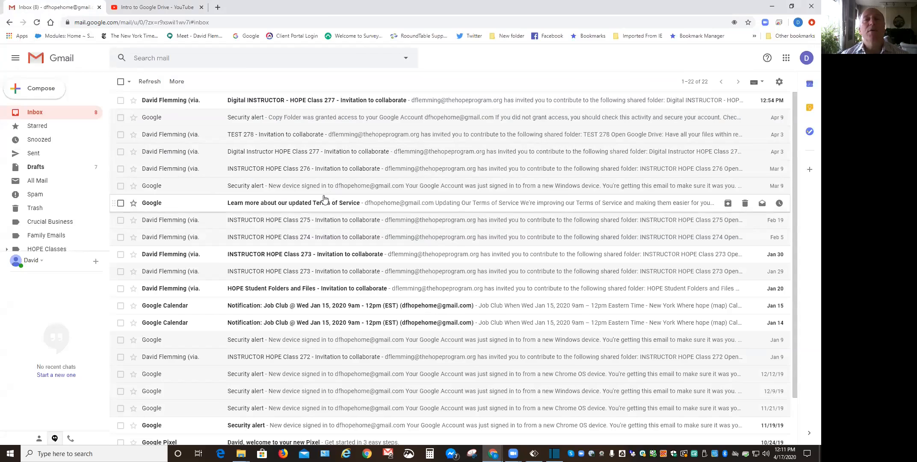
{"action": "left_click", "coordinate": [786, 59]}
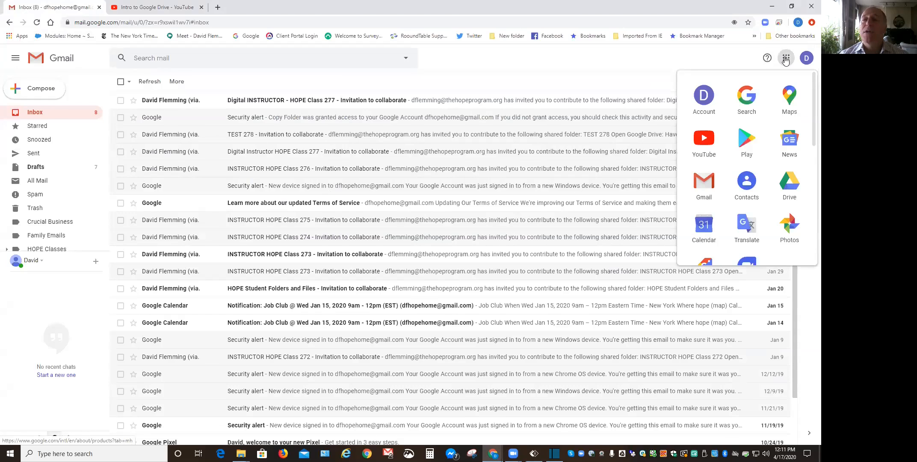
{"action": "left_click", "coordinate": [789, 189]}
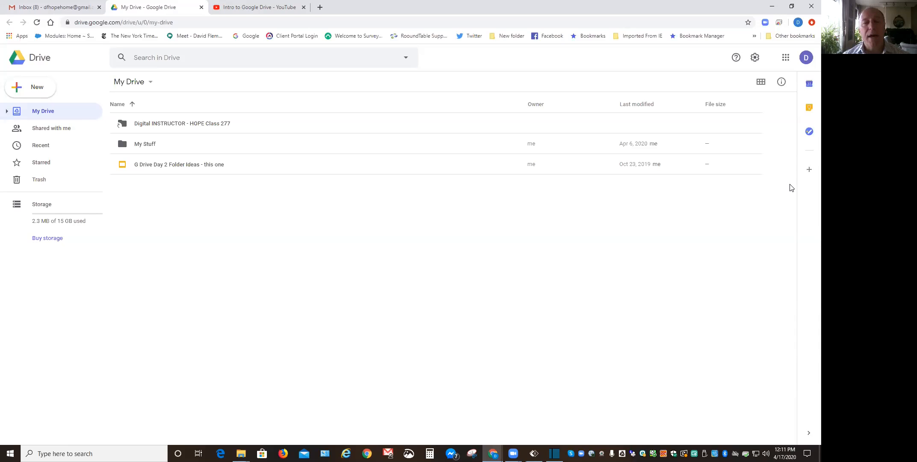
Go through Digital INSTRUCTOR - HOPE Class 277 and COMPUTER TRAINING & RESUMES into Google Docs Lessons.
{"action": "double_click", "coordinate": [195, 124]}
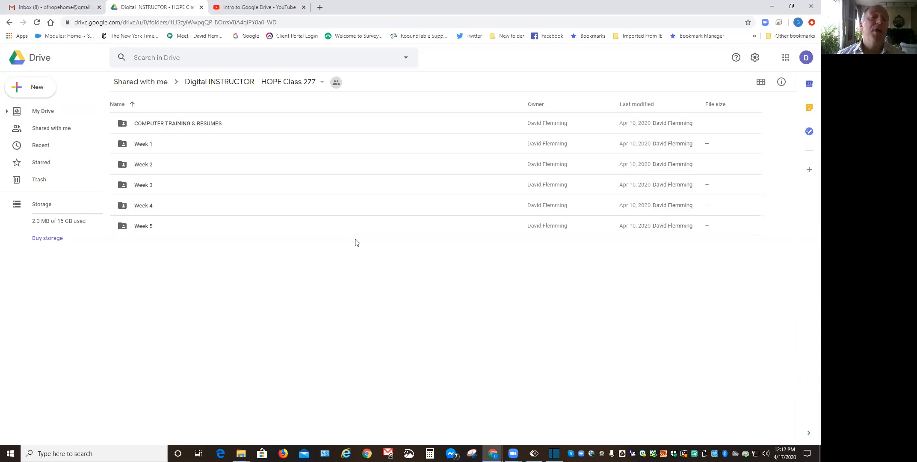
{"action": "left_click", "coordinate": [168, 124]}
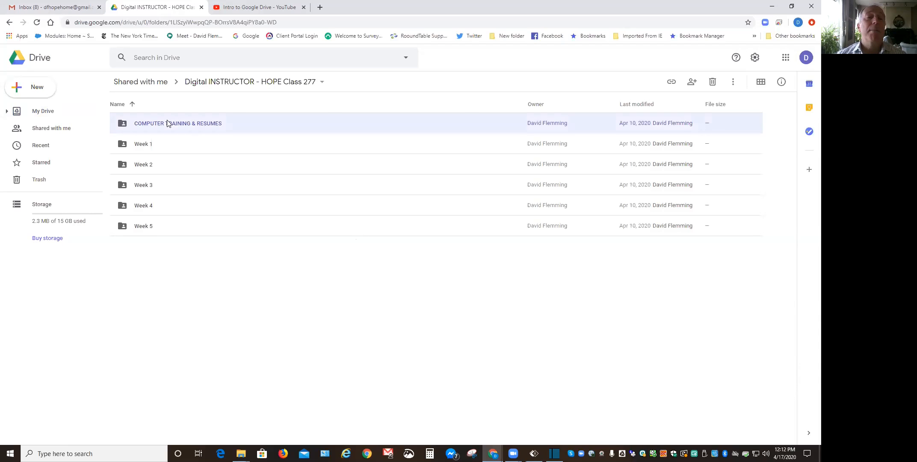
{"action": "double_click", "coordinate": [168, 123]}
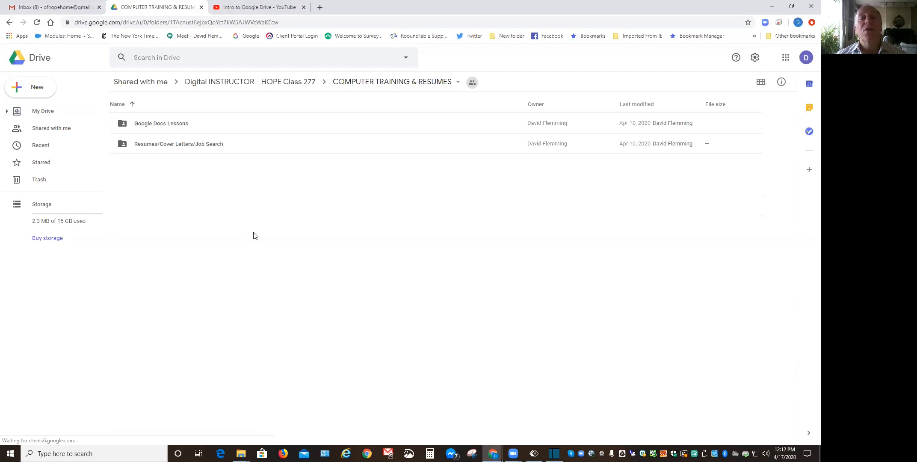
{"action": "double_click", "coordinate": [179, 124]}
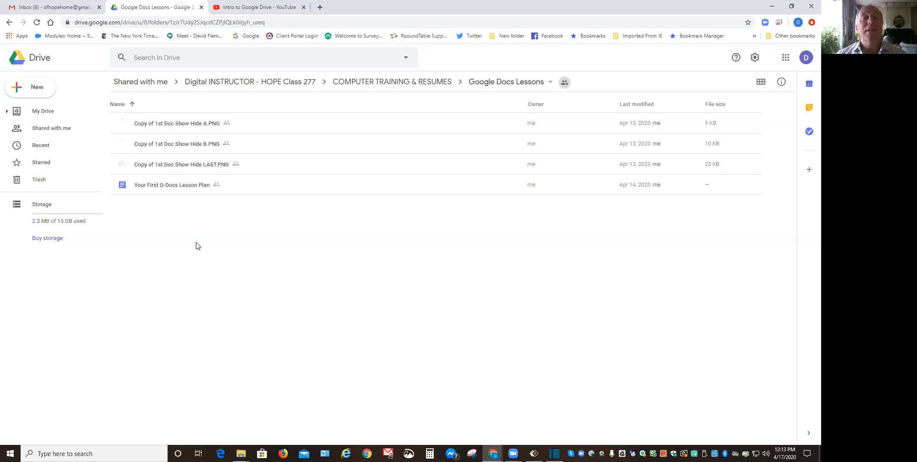
Bring up the New menu of folder, upload and Docs/Sheets/Slides choices in Google Docs Lessons.
{"action": "right_click", "coordinate": [198, 245]}
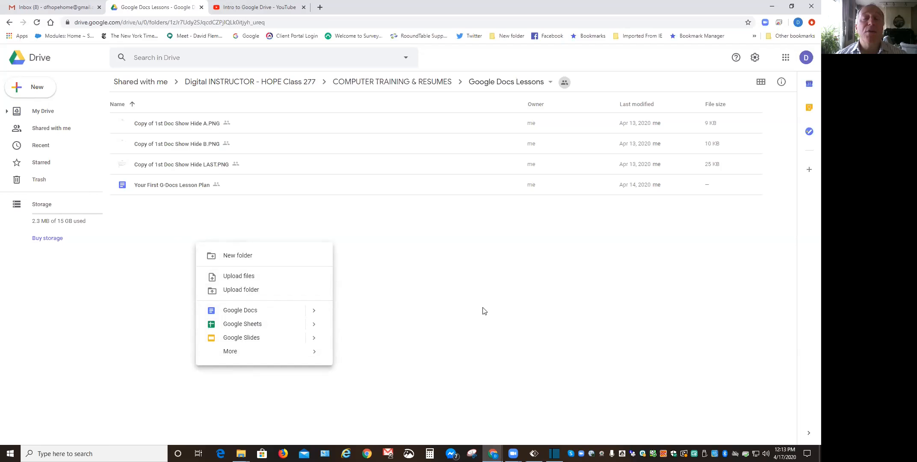
{"action": "left_click", "coordinate": [449, 294]}
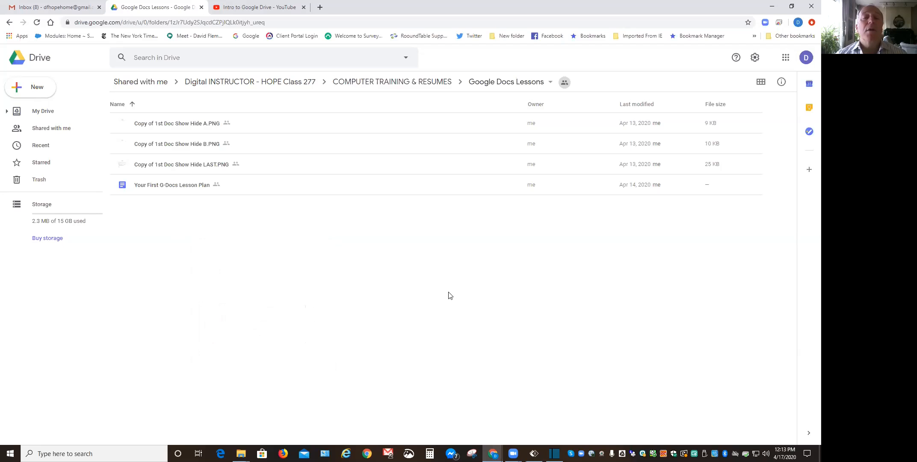
{"action": "left_click", "coordinate": [180, 188]}
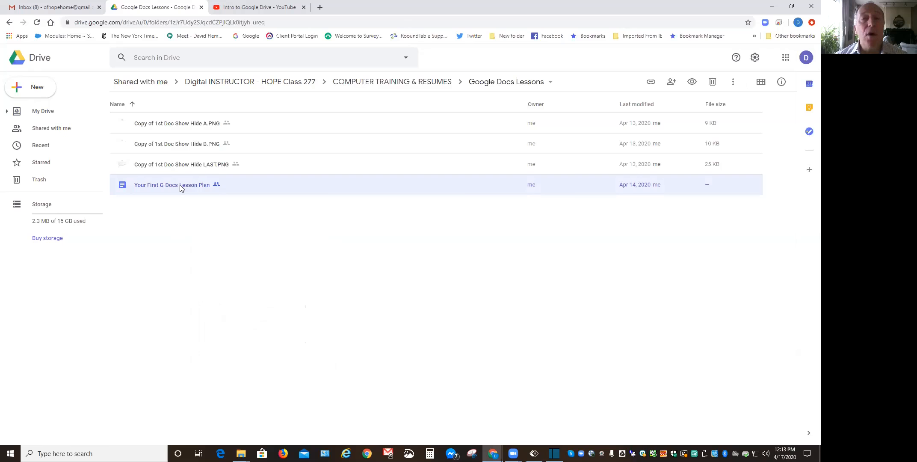
{"action": "right_click", "coordinate": [179, 190]}
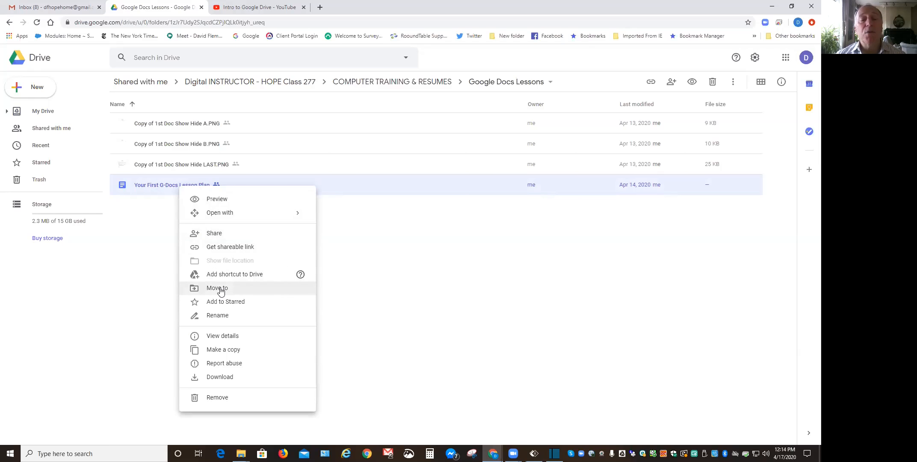
{"action": "left_click", "coordinate": [223, 317]}
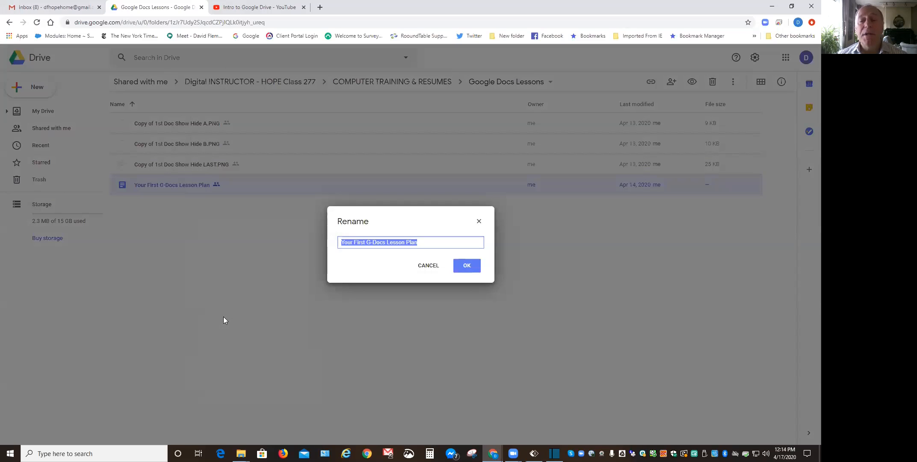
{"action": "left_click", "coordinate": [431, 267]}
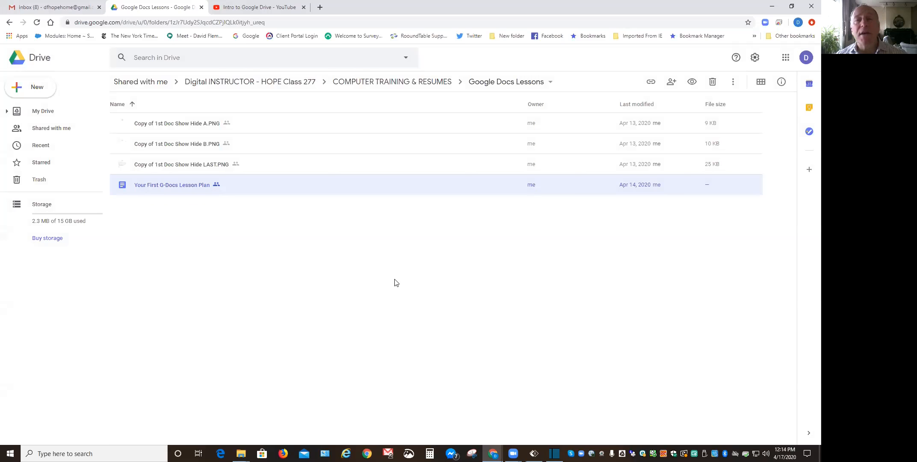
Open the Your First G-Docs Lesson Plan document from the Drive file list.
{"action": "double_click", "coordinate": [195, 188]}
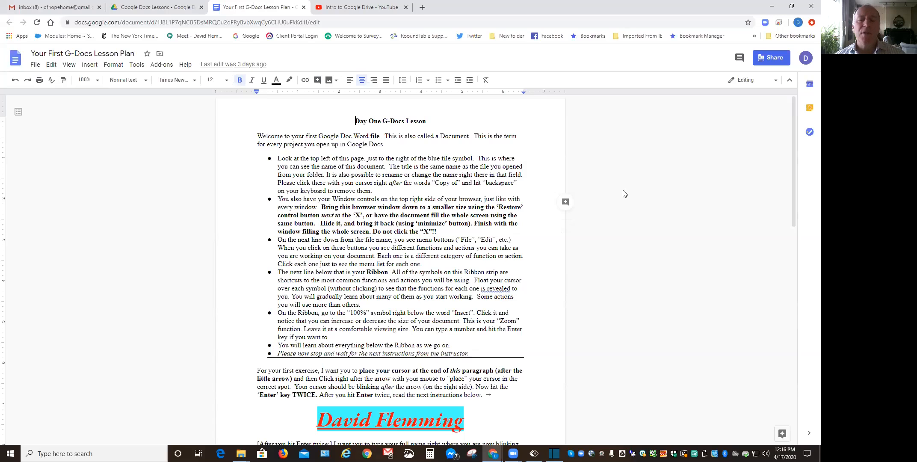
Select the large red name heading in the lesson plan, then deselect it.
{"action": "left_click", "coordinate": [391, 421]}
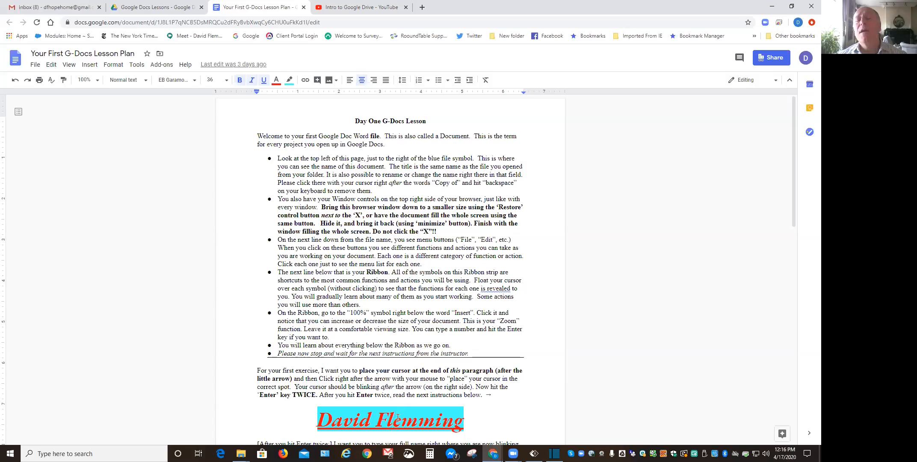
{"action": "left_click_drag", "start_coordinate": [469, 416], "coordinate": [324, 420]}
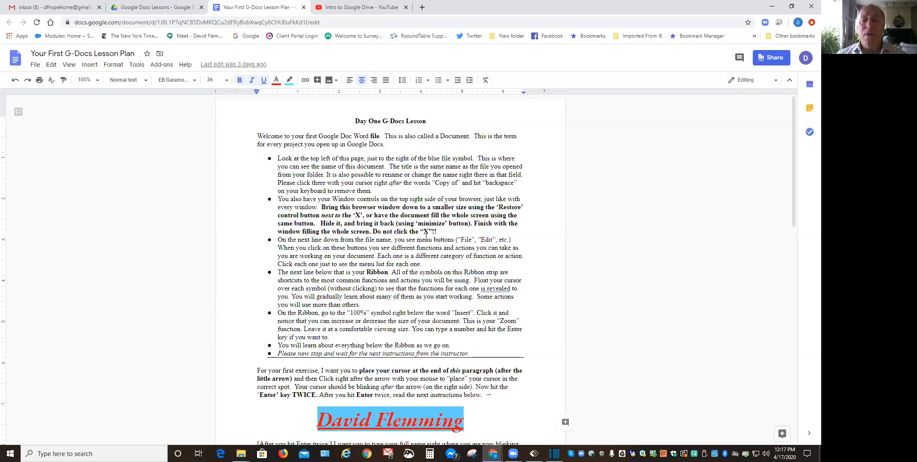
{"action": "left_click", "coordinate": [419, 280]}
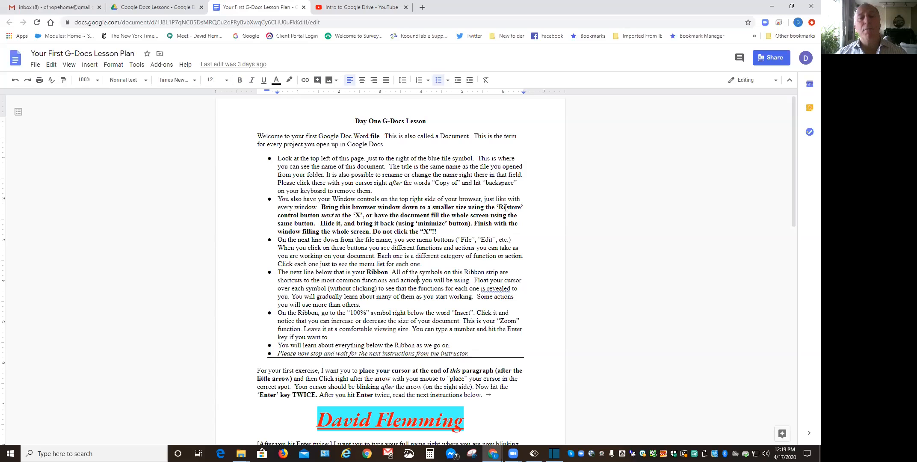
Choose Make a copy from the lesson plan's File menu.
{"action": "left_click", "coordinate": [35, 66]}
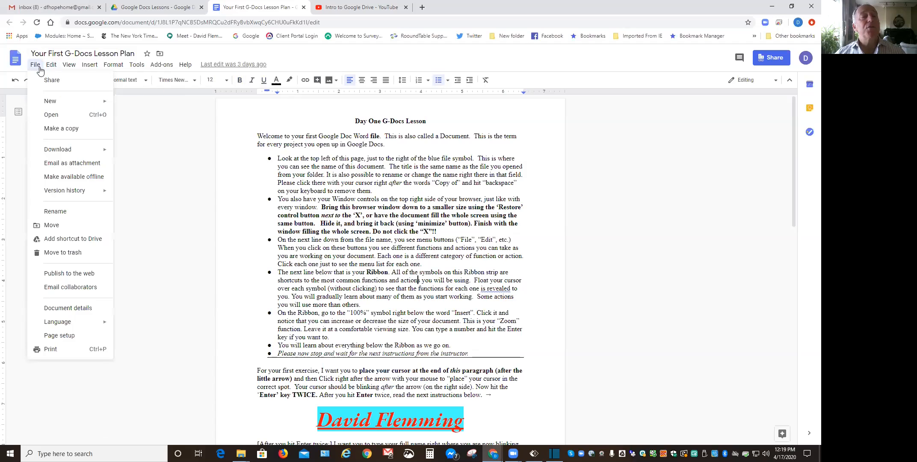
{"action": "left_click", "coordinate": [41, 129]}
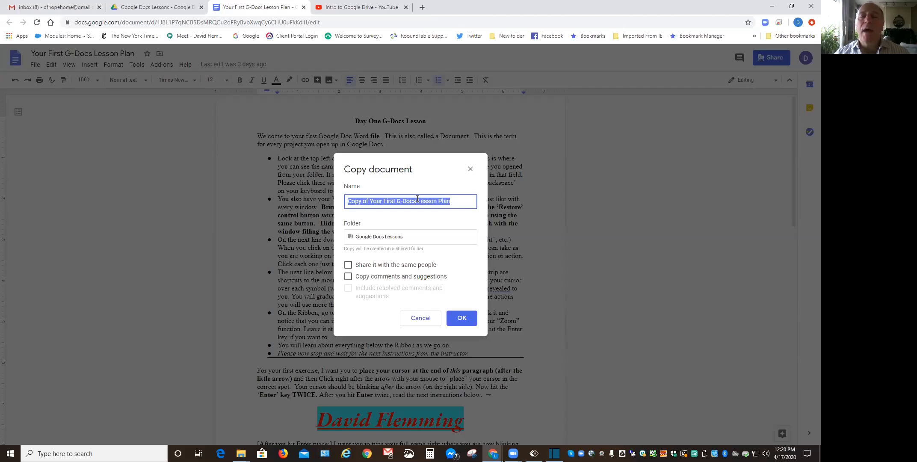
Name the copy 'Your First G-Docs Lesson Plan New Style' and create it.
{"action": "left_click", "coordinate": [371, 199]}
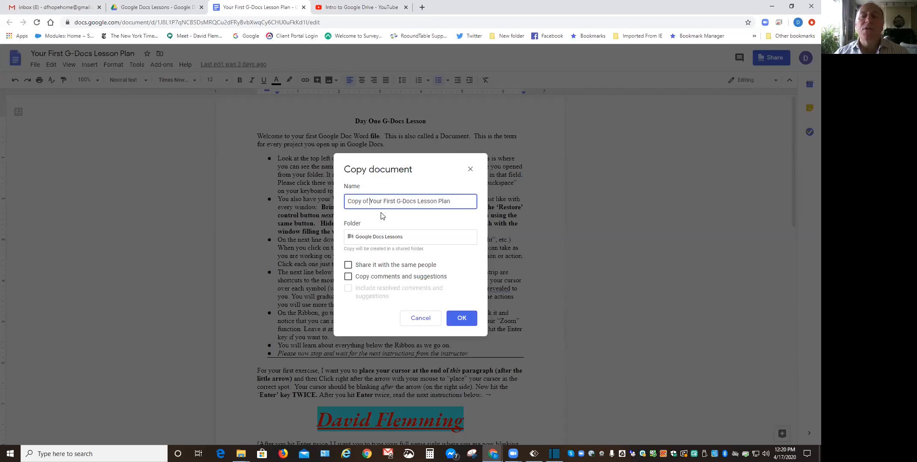
{"action": "key", "text": "BackSpace"}
{"action": "key", "text": "BackSpace"}
{"action": "key", "text": "BackSpace"}
{"action": "key", "text": "BackSpace"}
{"action": "key", "text": "BackSpace"}
{"action": "key", "text": "BackSpace"}
{"action": "key", "text": "BackSpace"}
{"action": "key", "text": "BackSpace"}
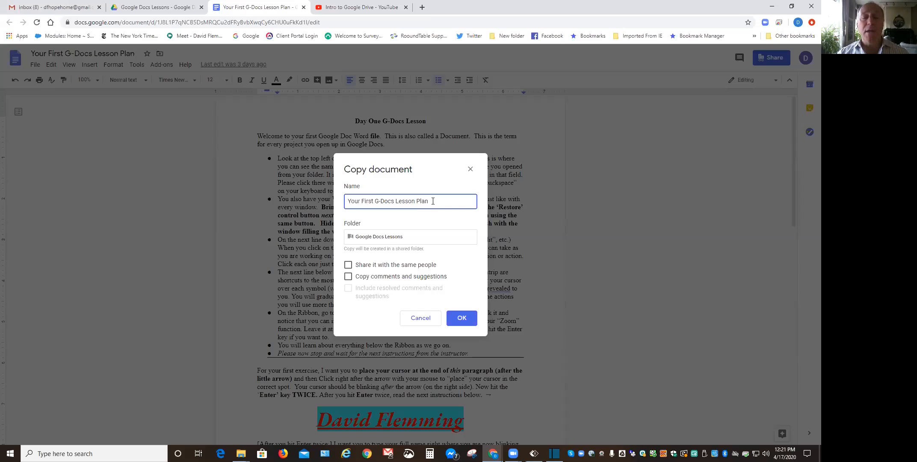
{"action": "type", "text": "ew"}
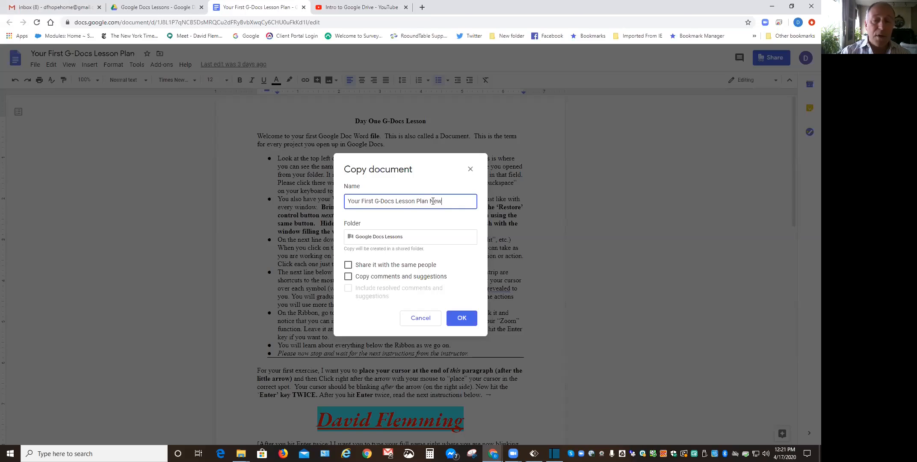
{"action": "type", "text": " Style"}
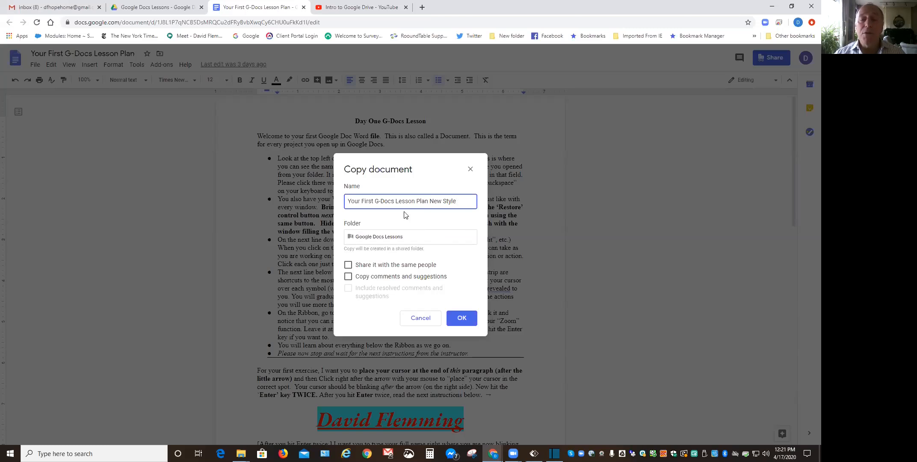
{"action": "left_click", "coordinate": [462, 321]}
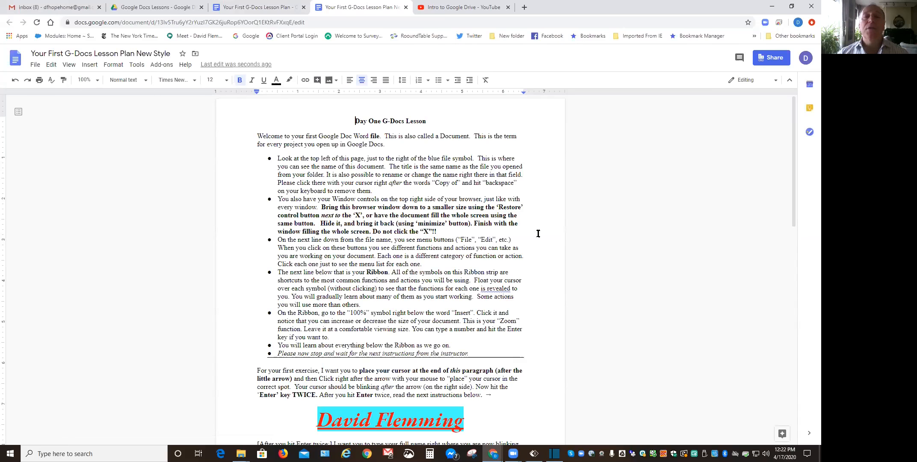
Look at the original lesson plan tab, then return to the New Style copy.
{"action": "left_click", "coordinate": [267, 10]}
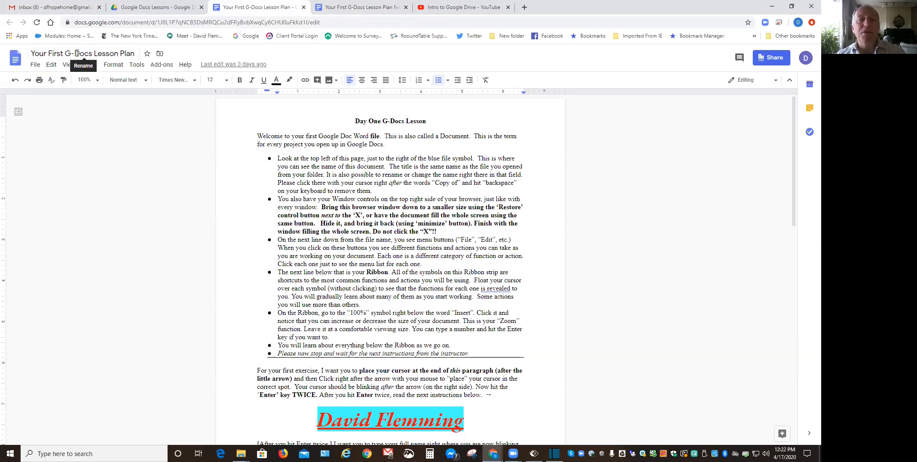
{"action": "left_click", "coordinate": [353, 8]}
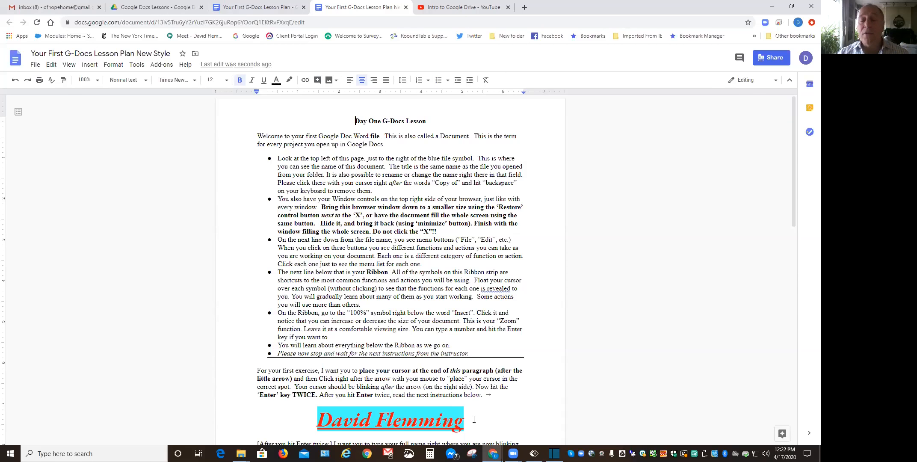
Select the name heading and make its text dark purple.
{"action": "left_click_drag", "start_coordinate": [474, 419], "coordinate": [325, 420]}
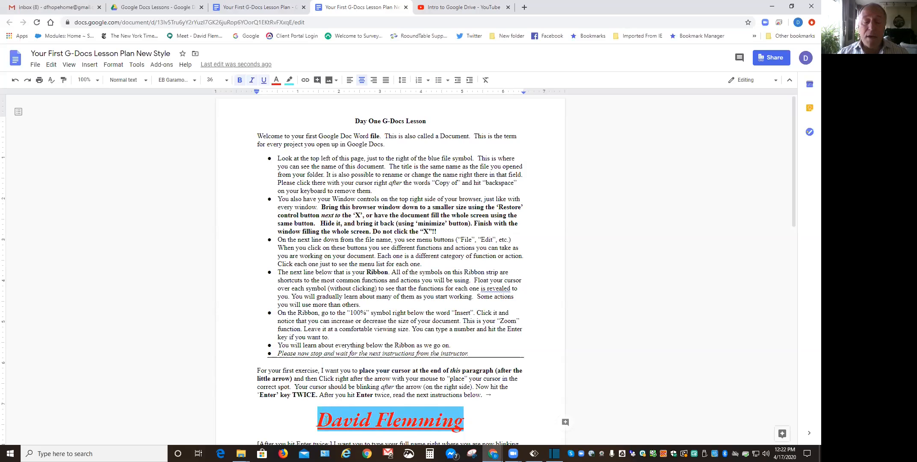
{"action": "left_click", "coordinate": [277, 81]}
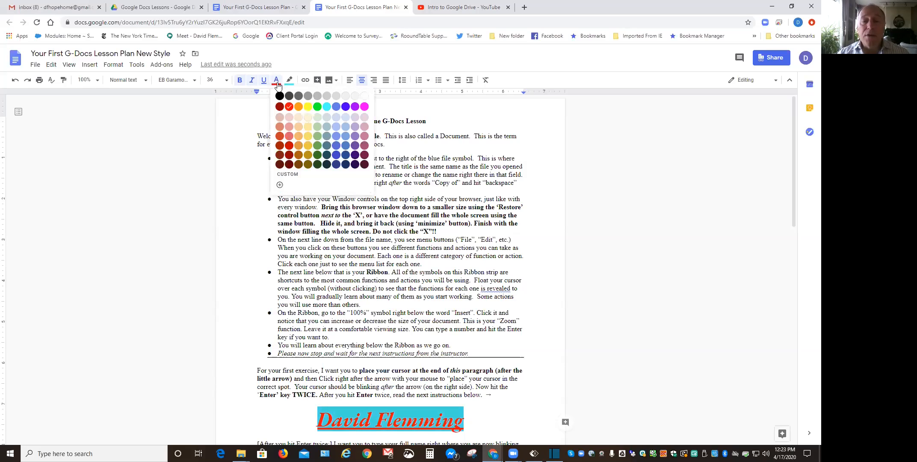
{"action": "left_click", "coordinate": [356, 155]}
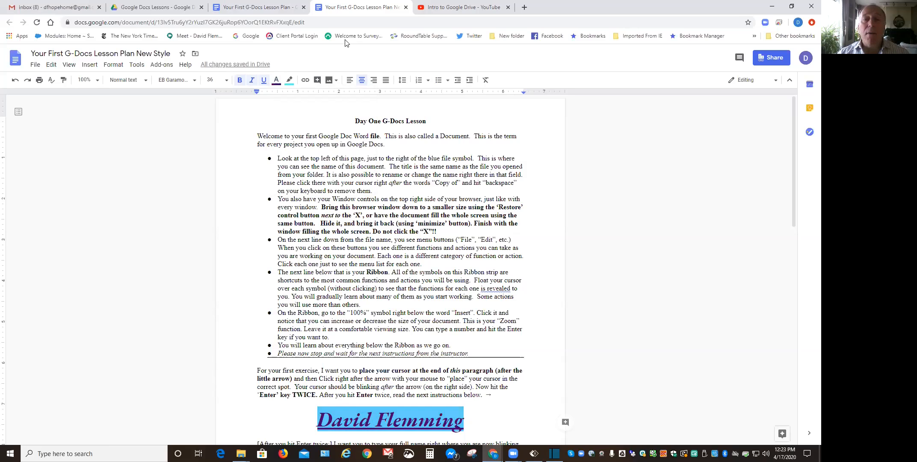
Change the name's highlight colour, trying red before settling on green.
{"action": "left_click", "coordinate": [290, 81]}
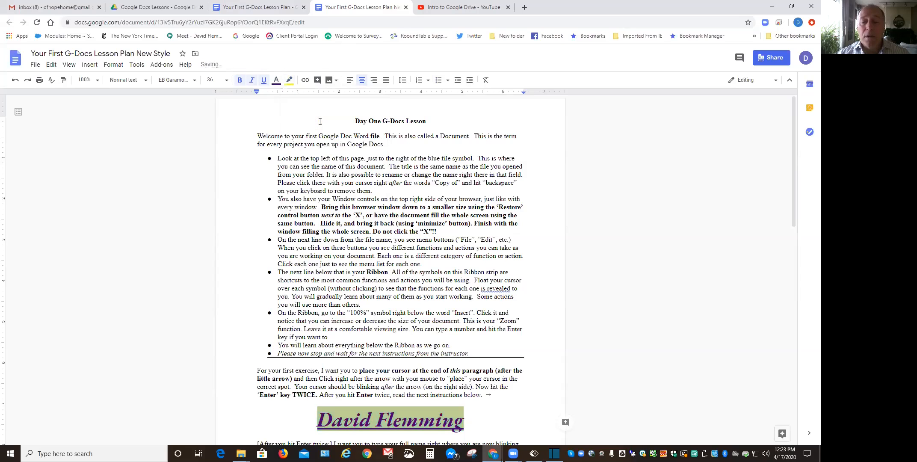
{"action": "left_click", "coordinate": [289, 80]}
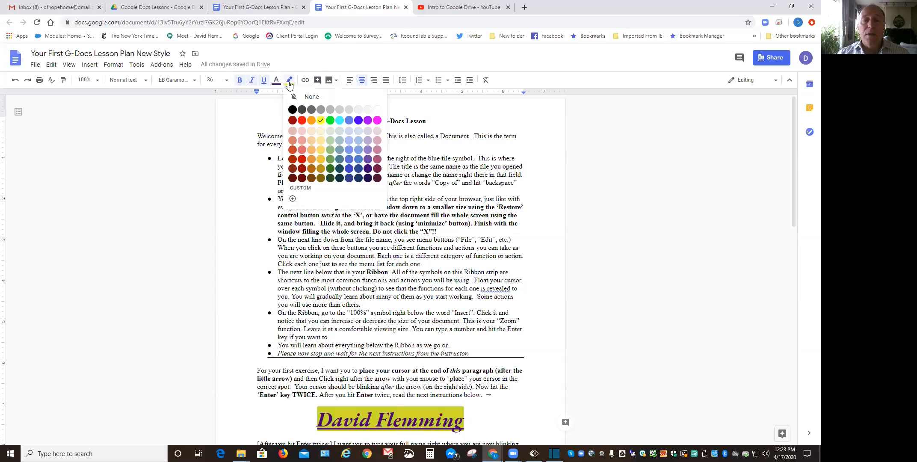
{"action": "left_click", "coordinate": [301, 159]}
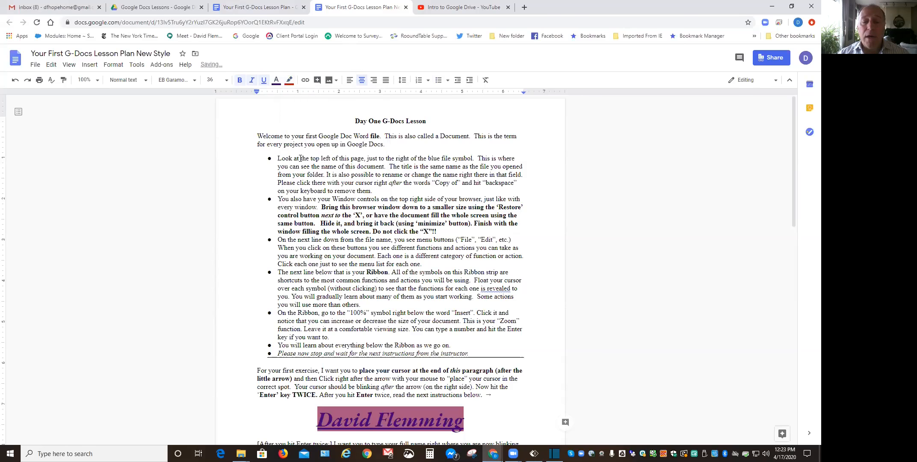
{"action": "left_click", "coordinate": [289, 81]}
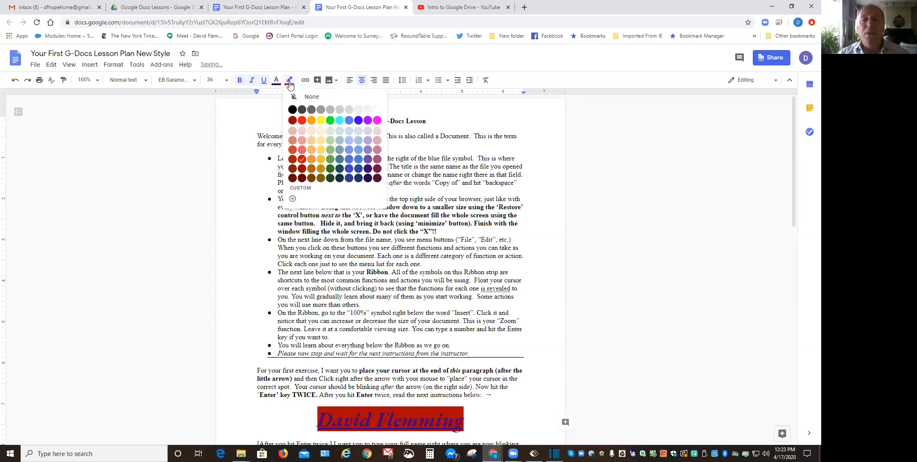
{"action": "left_click", "coordinate": [330, 121]}
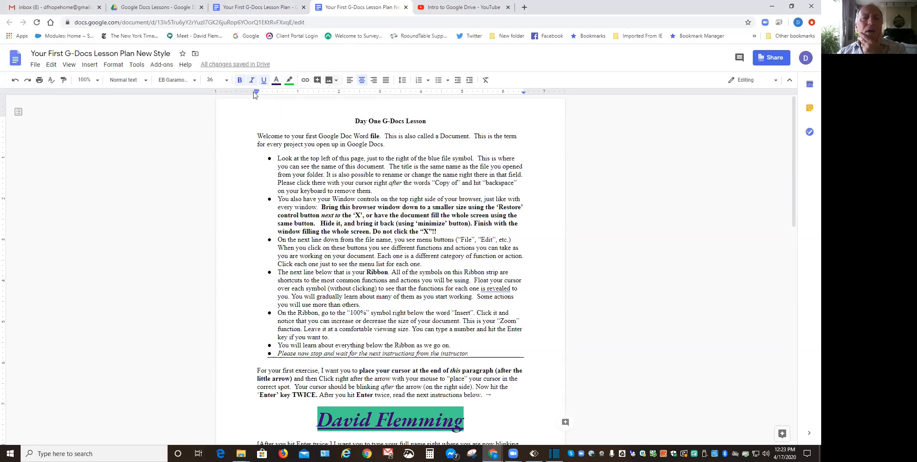
Set the name heading to Comic Sans MS and compare it with the original document.
{"action": "left_click", "coordinate": [194, 82]}
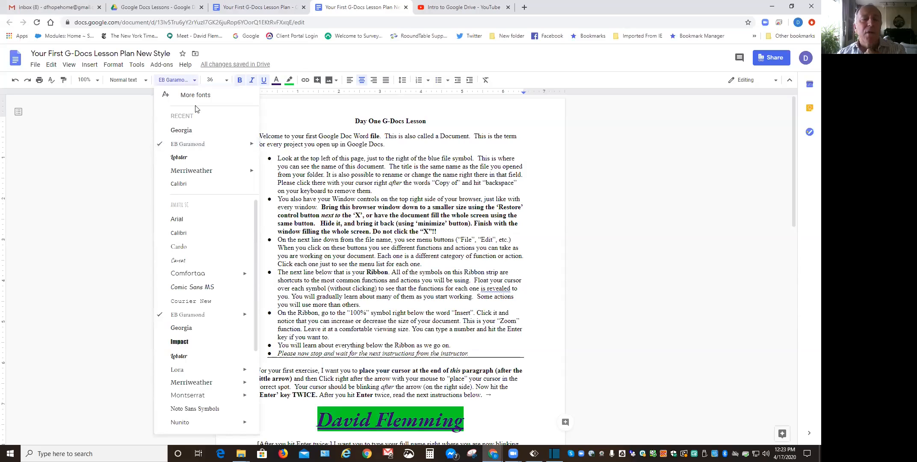
{"action": "left_click", "coordinate": [207, 287]}
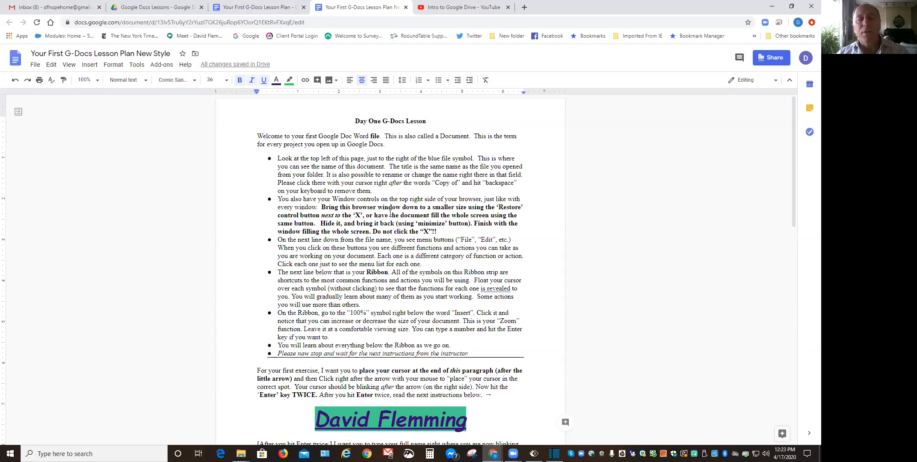
{"action": "left_click", "coordinate": [260, 9]}
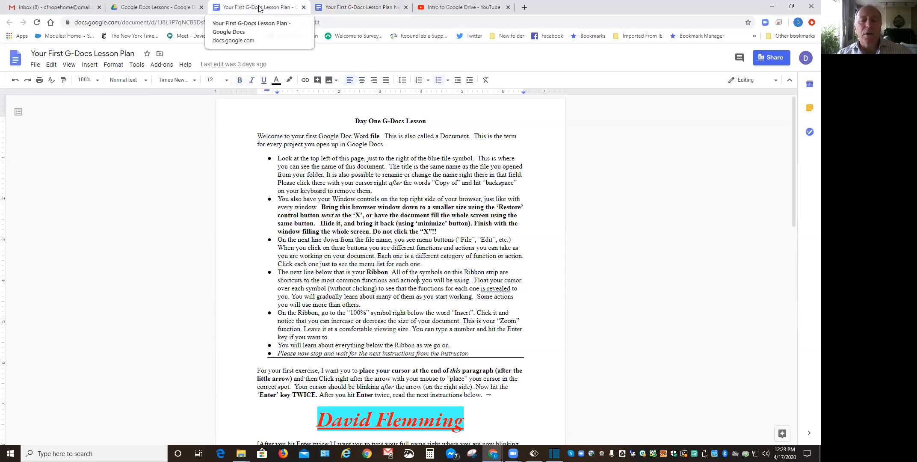
{"action": "left_click", "coordinate": [359, 8]}
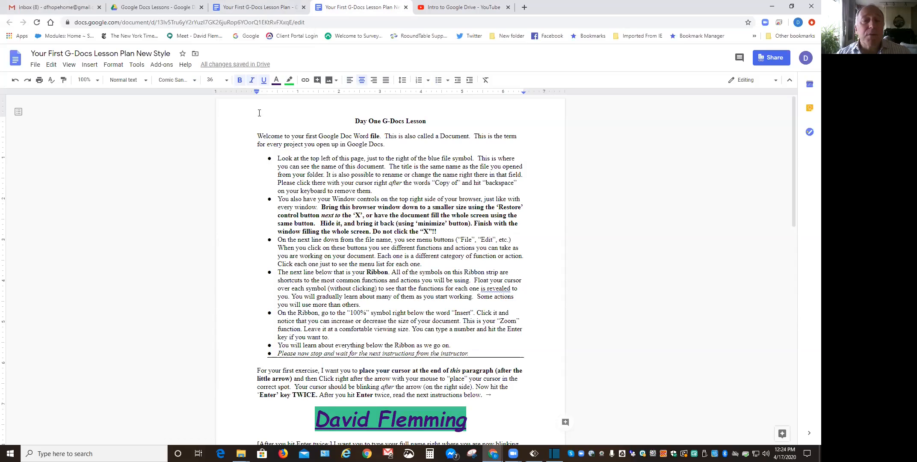
Set the name heading to Pacifico and compare it with the original document.
{"action": "left_click", "coordinate": [196, 81]}
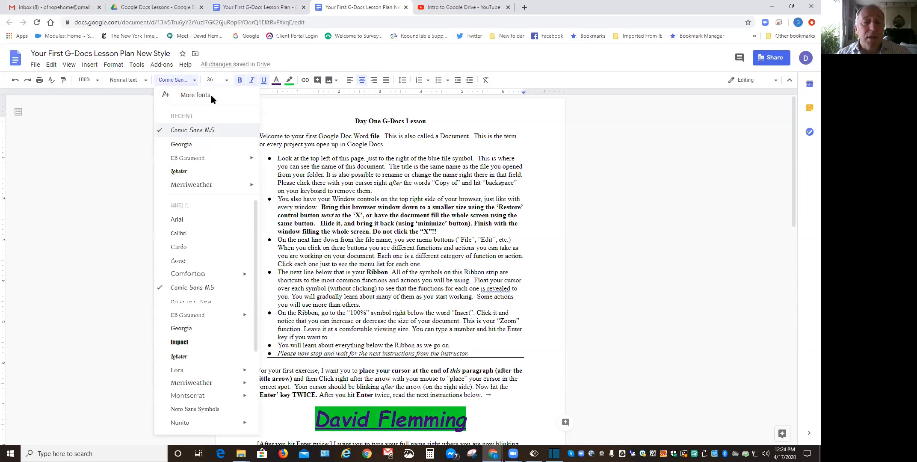
{"action": "left_click_drag", "start_coordinate": [254, 228], "coordinate": [250, 303]}
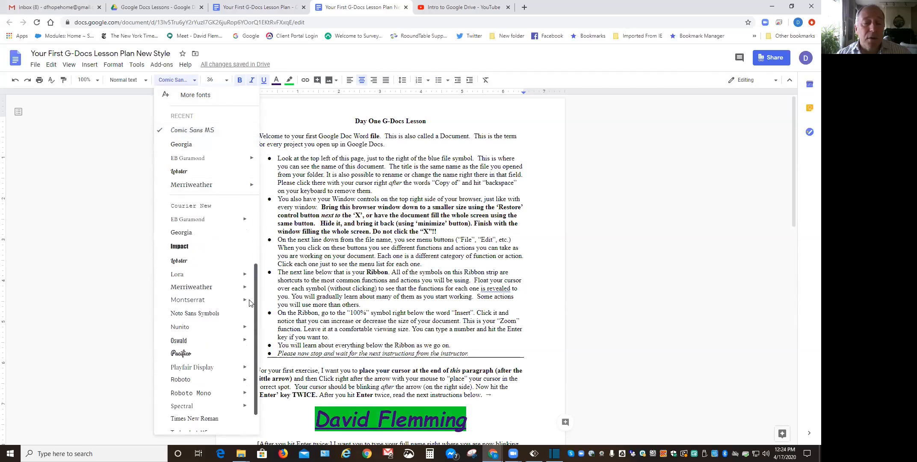
{"action": "left_click", "coordinate": [182, 353]}
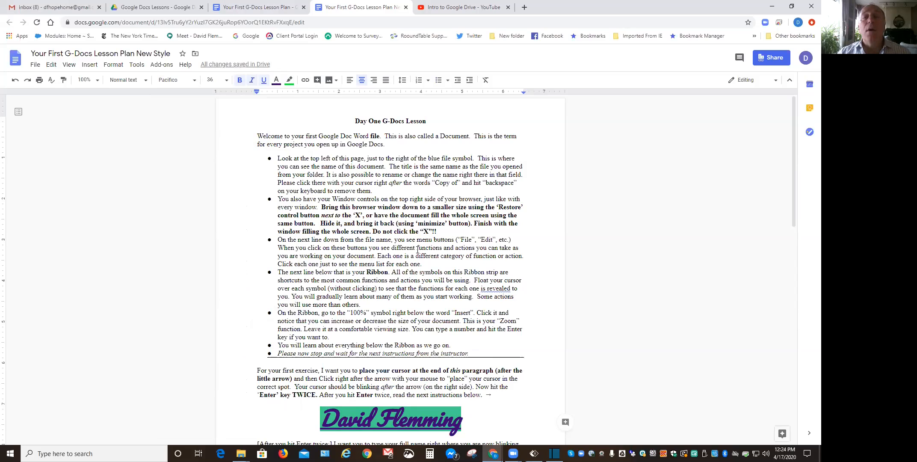
{"action": "left_click", "coordinate": [258, 7]}
{"action": "left_click", "coordinate": [329, 4]}
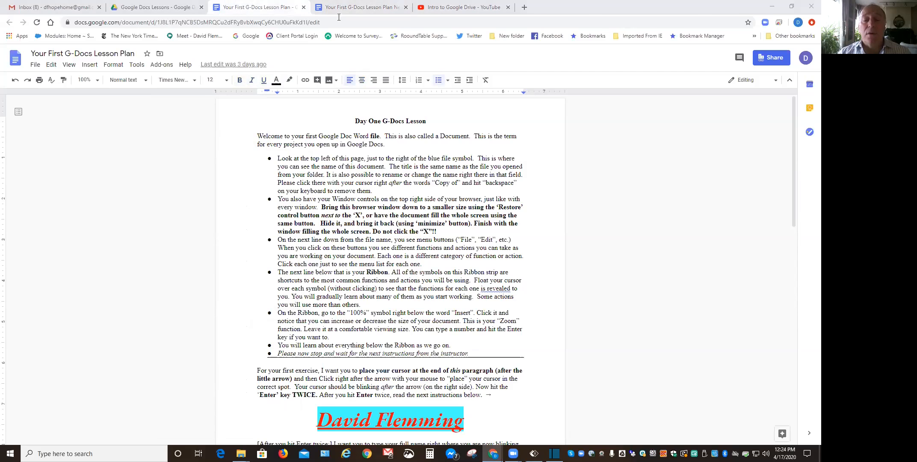
{"action": "left_click", "coordinate": [257, 7]}
{"action": "left_click", "coordinate": [346, 7]}
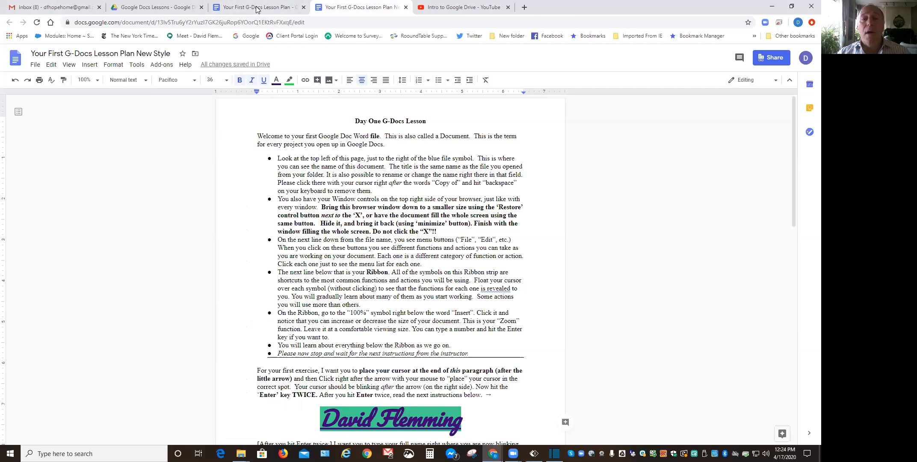
{"action": "left_click", "coordinate": [257, 6]}
{"action": "left_click", "coordinate": [333, 7]}
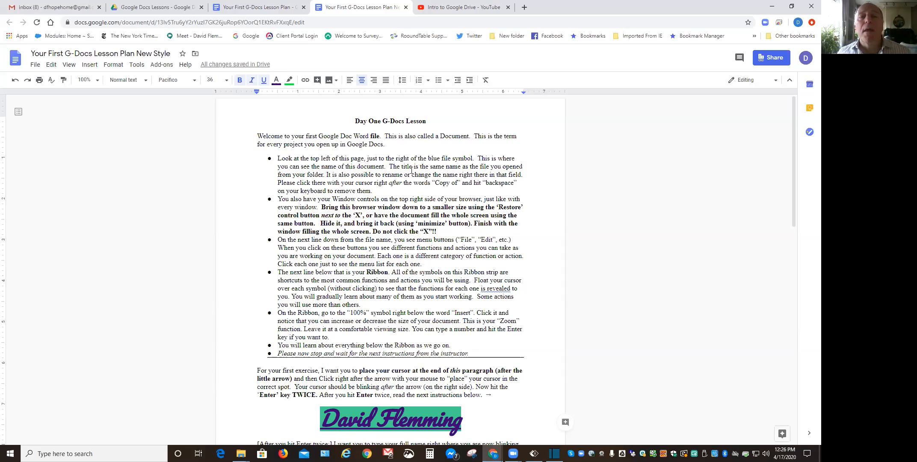
Flip between the original lesson plan and the New Style copy, ending on the original.
{"action": "left_click", "coordinate": [267, 7]}
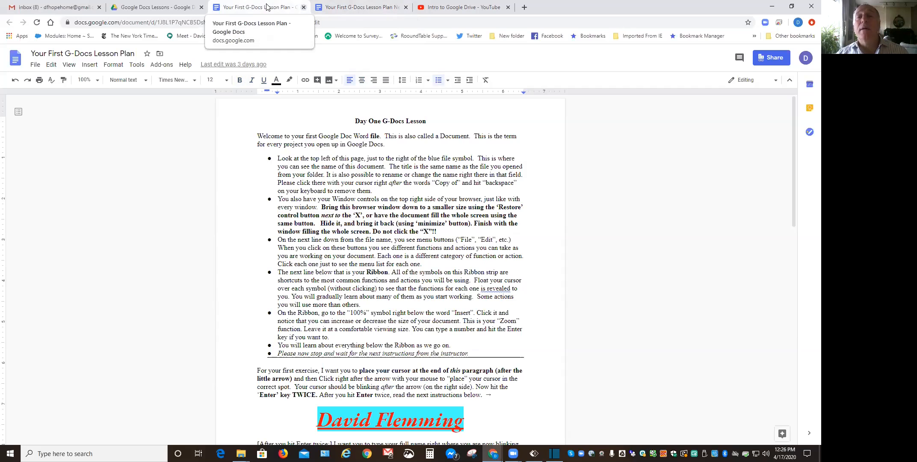
{"action": "key", "text": "ctrl+Tab"}
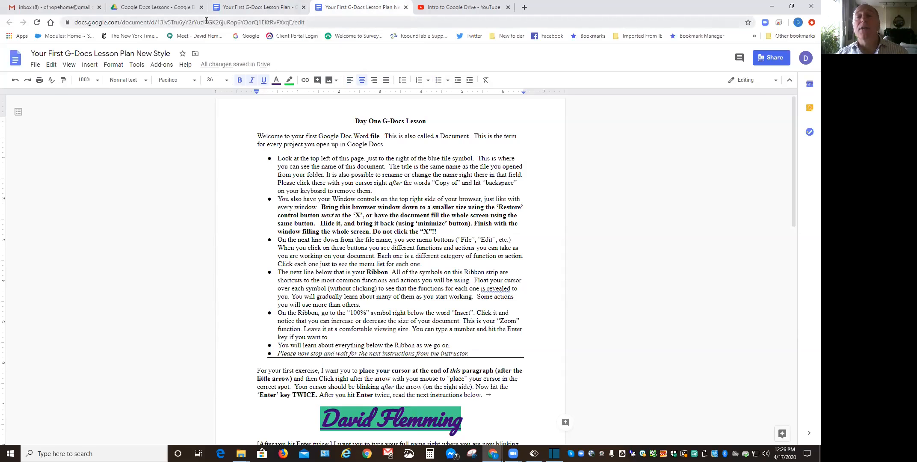
{"action": "left_click", "coordinate": [260, 8]}
{"action": "key", "text": "ctrl+Tab"}
{"action": "left_click", "coordinate": [263, 9]}
{"action": "key", "text": "ctrl+Tab"}
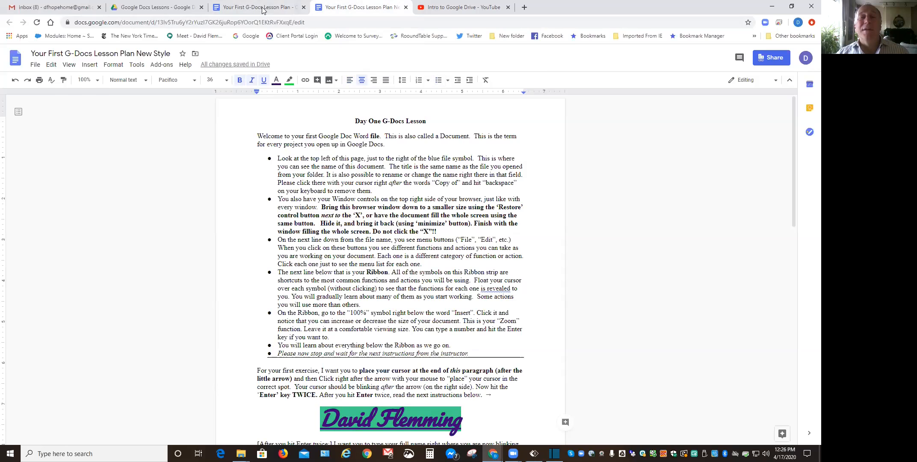
{"action": "left_click", "coordinate": [265, 9]}
{"action": "key", "text": "ctrl+Tab"}
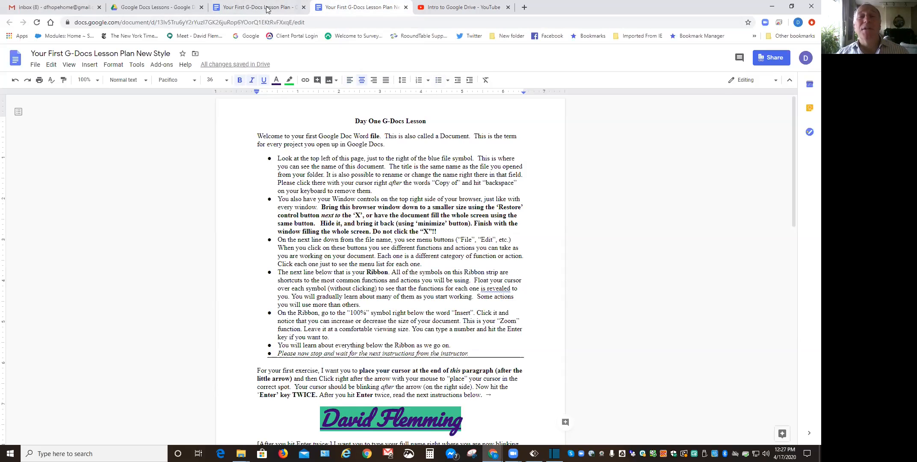
{"action": "left_click", "coordinate": [267, 9]}
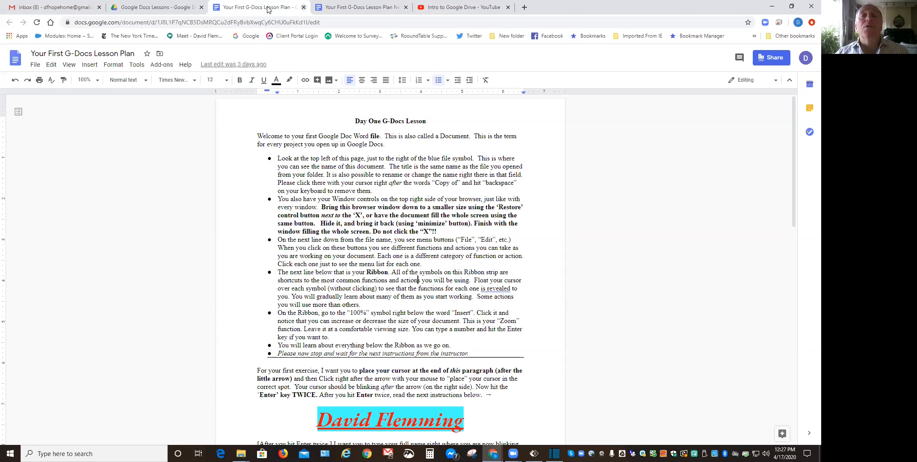
{"action": "left_click", "coordinate": [303, 7]}
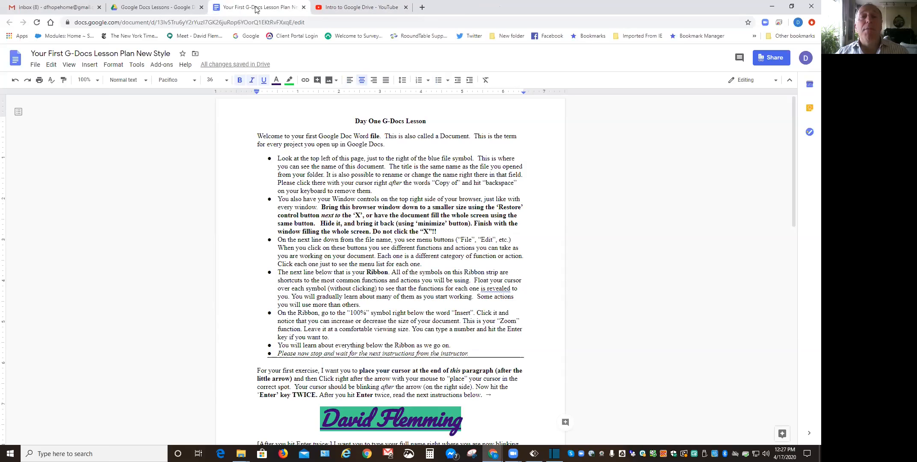
{"action": "left_click", "coordinate": [151, 9]}
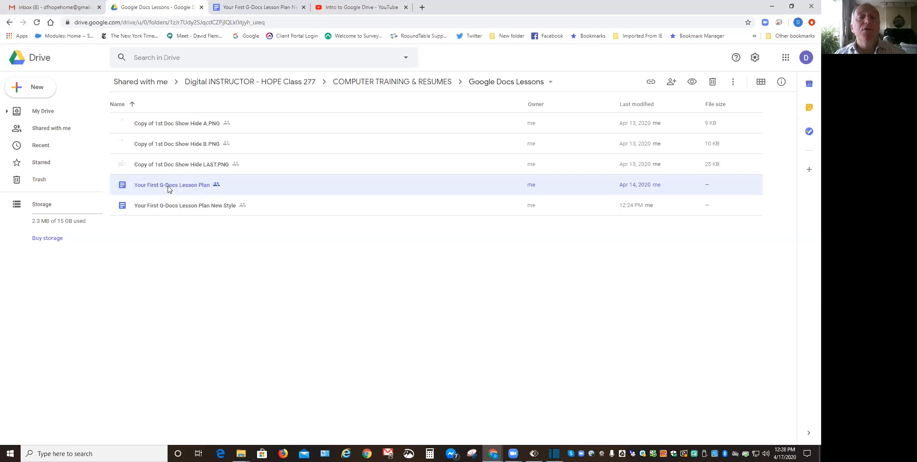
{"action": "left_click", "coordinate": [215, 269]}
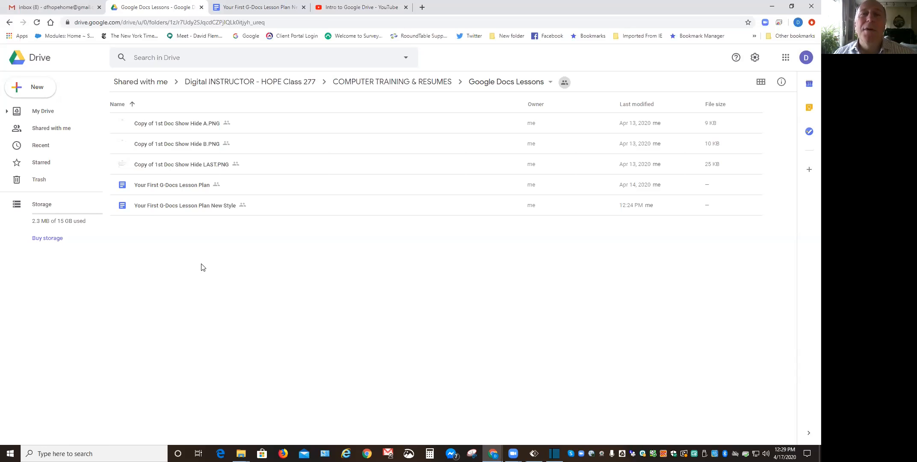
{"action": "left_click", "coordinate": [34, 90]}
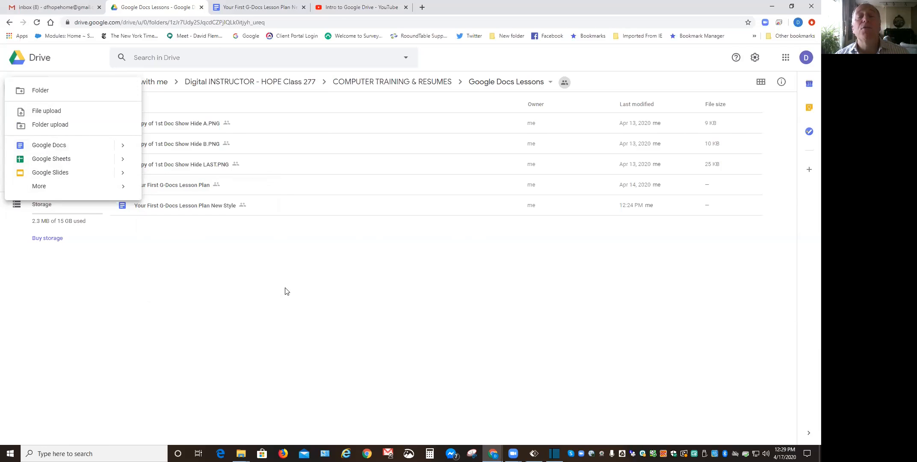
{"action": "left_click", "coordinate": [310, 287]}
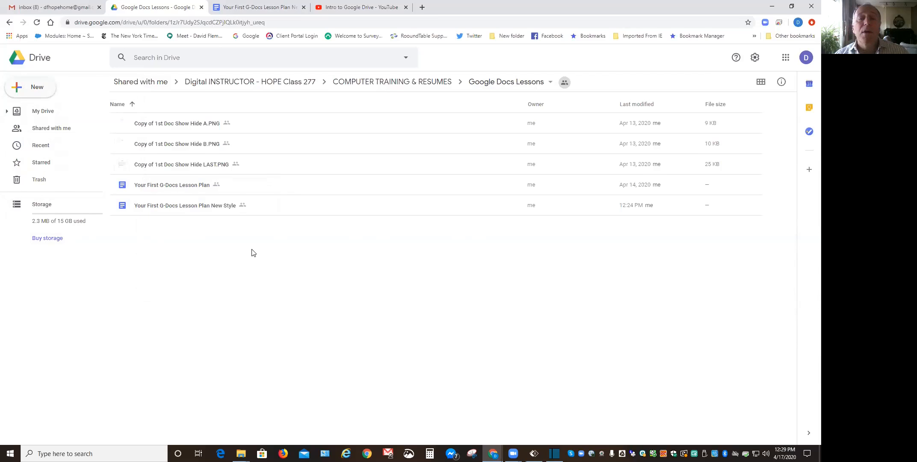
Create a new Google Doc from the Google Docs Lessons folder's right-click menu.
{"action": "right_click", "coordinate": [272, 265]}
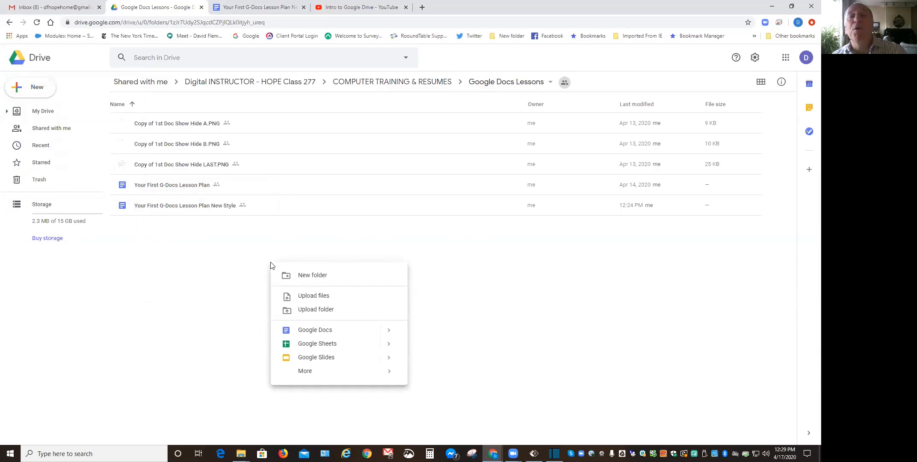
{"action": "left_click", "coordinate": [313, 330]}
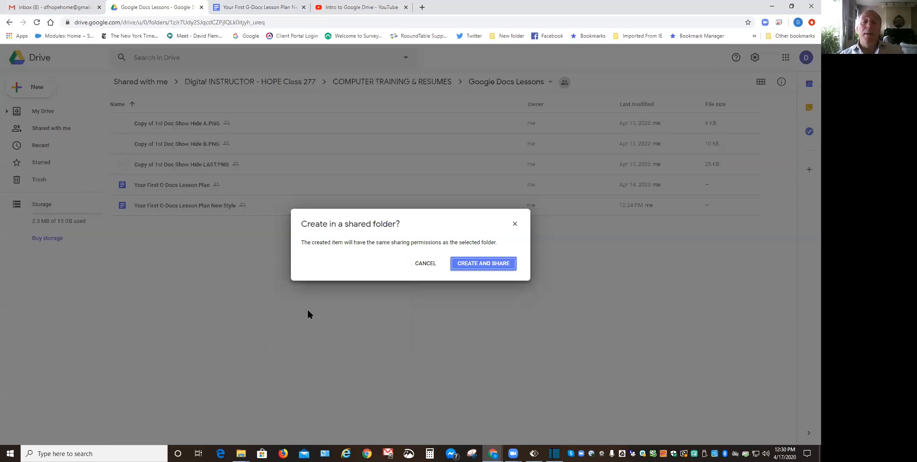
Confirm Create and Share for the new document, then switch to the lesson plan tab.
{"action": "left_click", "coordinate": [490, 263]}
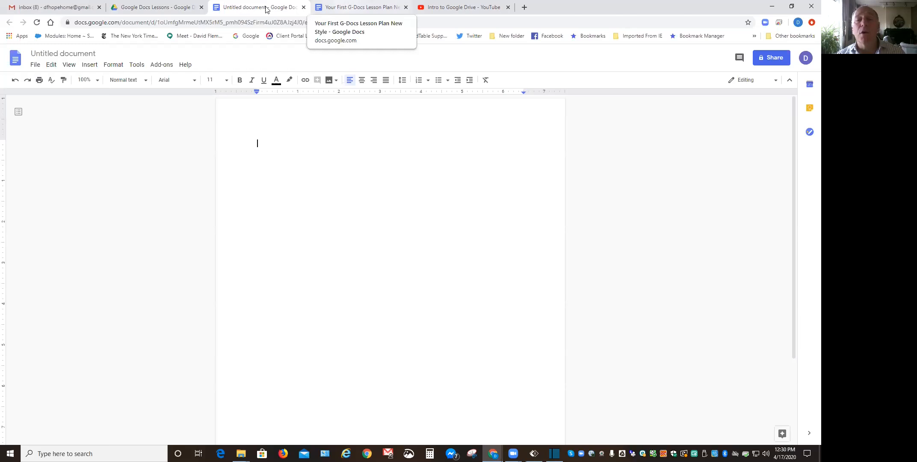
{"action": "key", "text": "ctrl+Tab"}
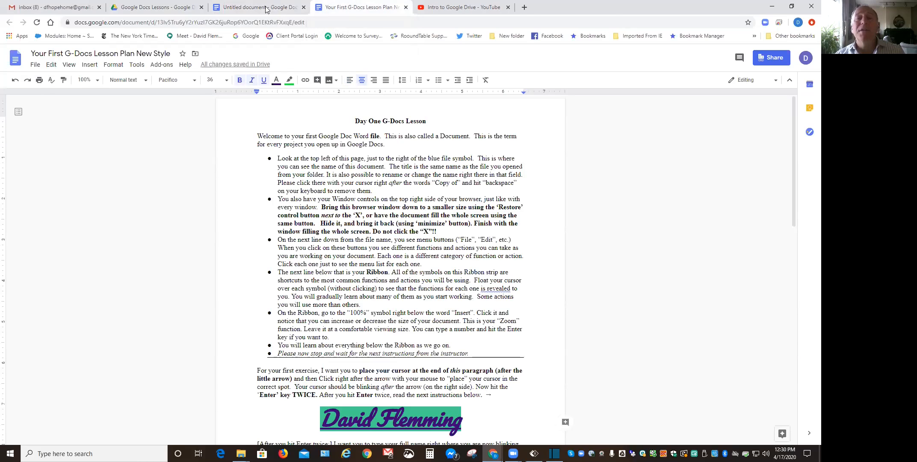
{"action": "left_click", "coordinate": [266, 9]}
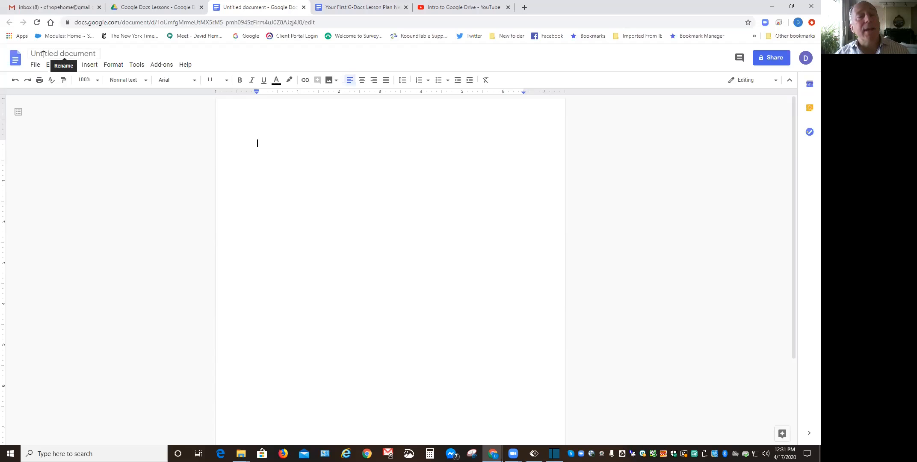
Change the Untitled document's title to 'My First Doc'.
{"action": "left_click", "coordinate": [86, 53]}
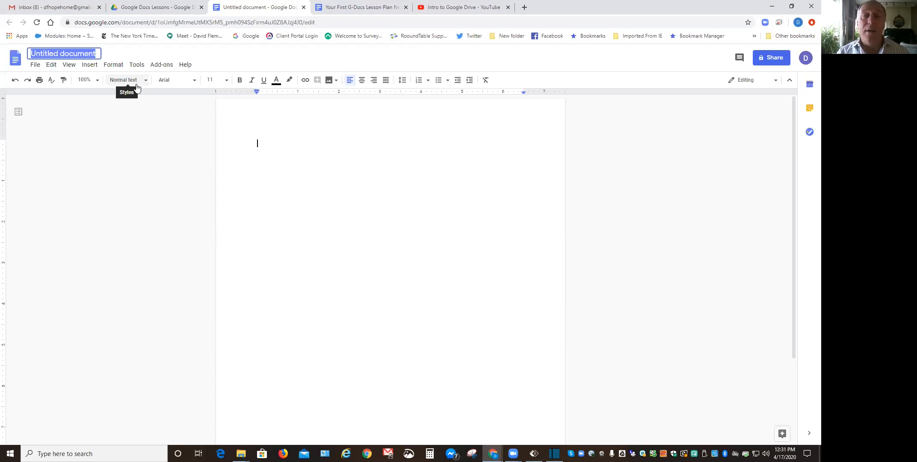
{"action": "type", "text": "My Fir"}
{"action": "key", "text": "BackSpace"}
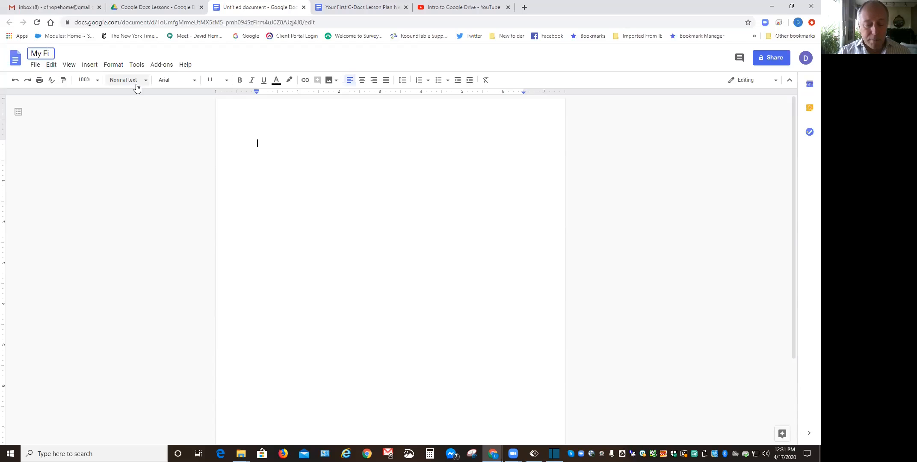
{"action": "type", "text": "rst "}
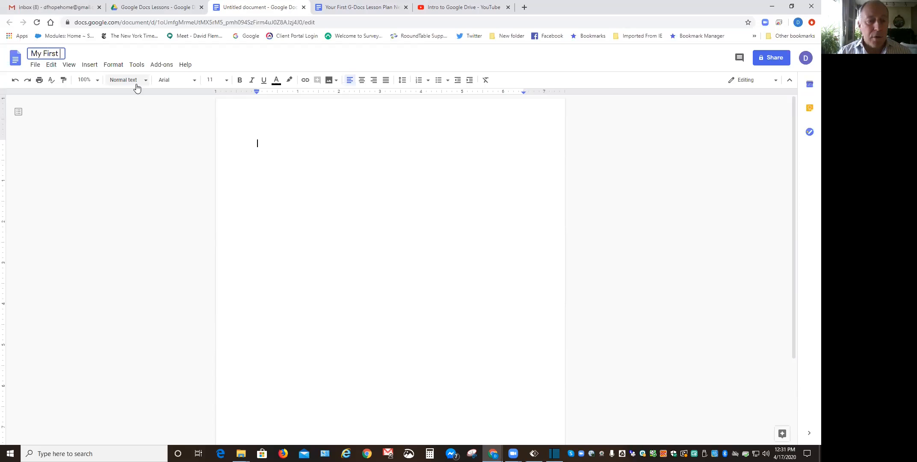
{"action": "type", "text": "Doc"}
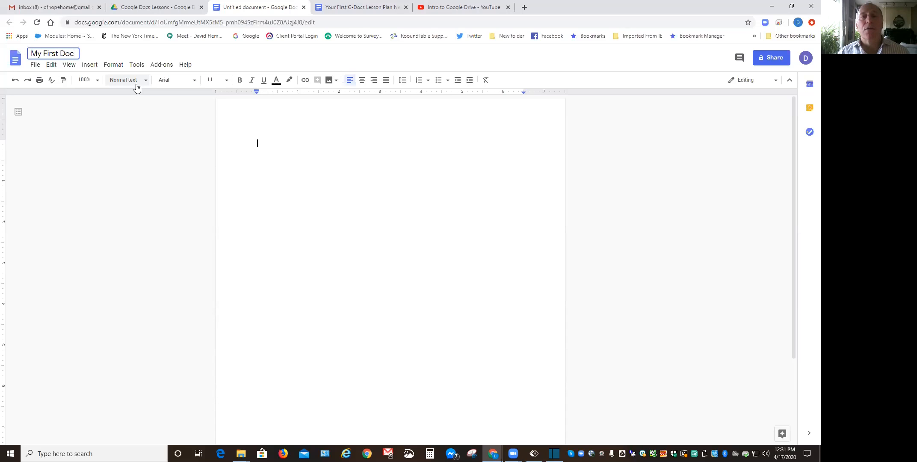
{"action": "left_click", "coordinate": [344, 147]}
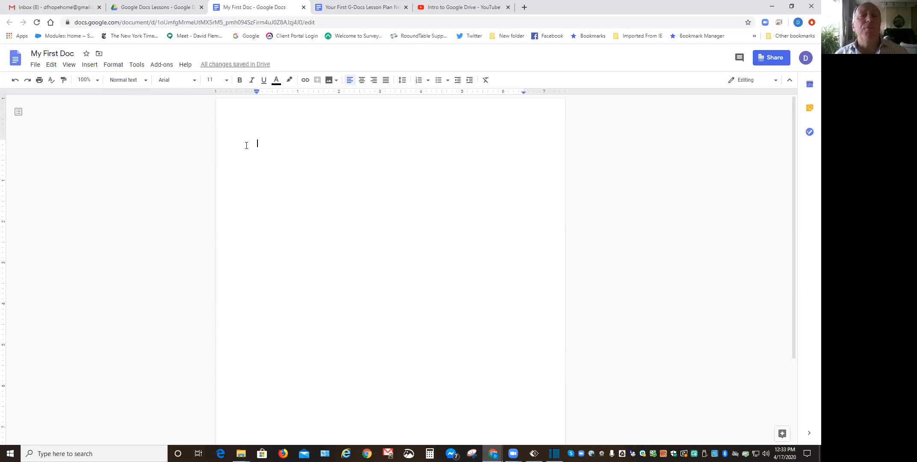
Choose Georgia from the toolbar font list for the empty document.
{"action": "left_click", "coordinate": [195, 81]}
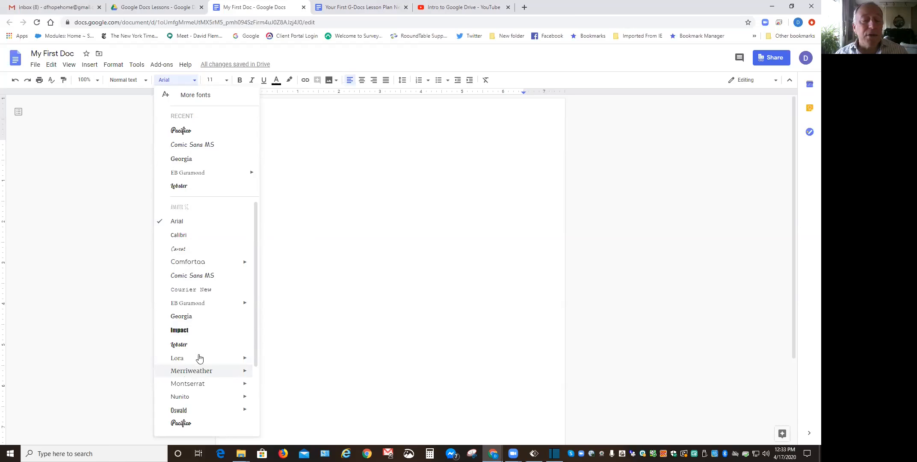
{"action": "left_click_drag", "start_coordinate": [256, 291], "coordinate": [248, 358]}
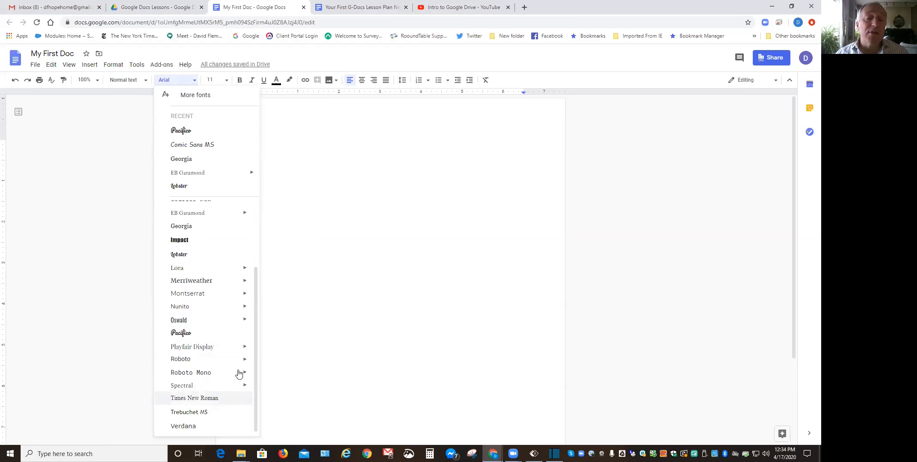
{"action": "left_click_drag", "start_coordinate": [255, 353], "coordinate": [254, 289]}
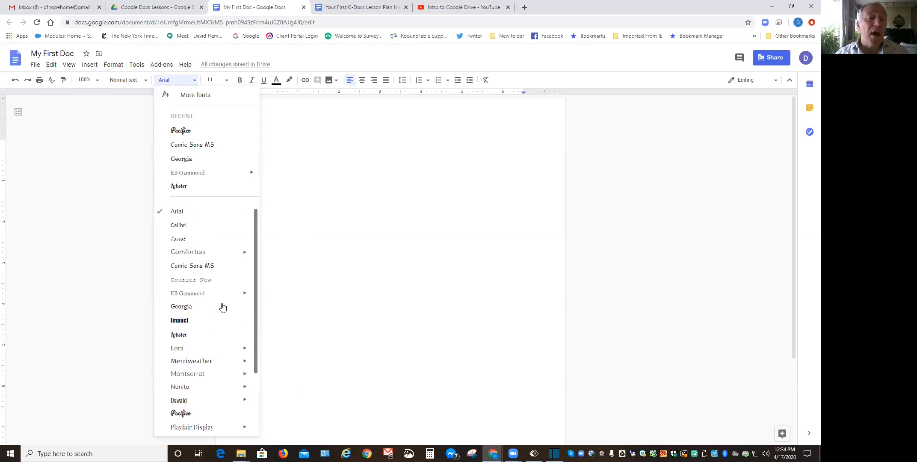
{"action": "left_click", "coordinate": [180, 307]}
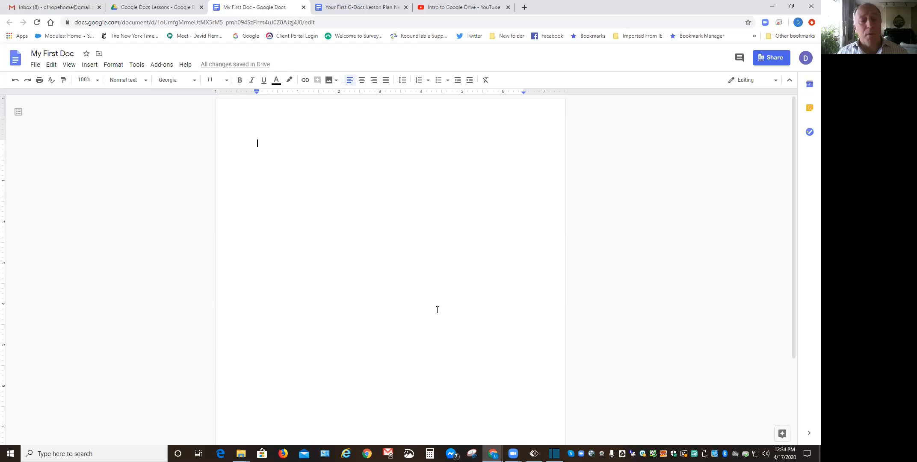
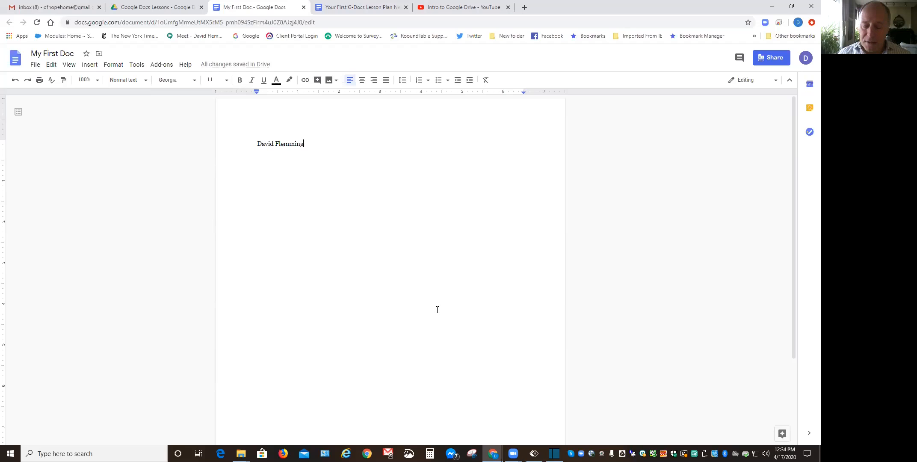
Type the author's full name on the first line and start a new line.
{"action": "key", "text": "Return"}
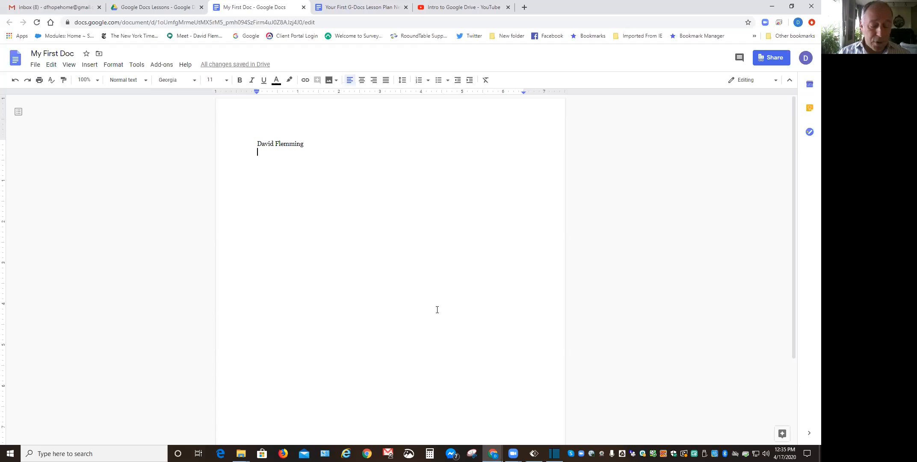
Enter the author's city, state and ZIP code on line two, then start a new line.
{"action": "type", "text": "Brooklyn, NY"}
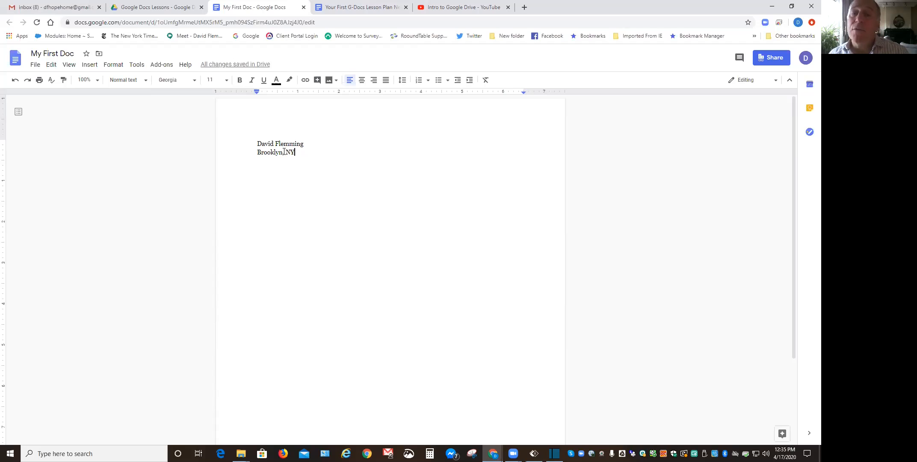
{"action": "type", "text": "11201"}
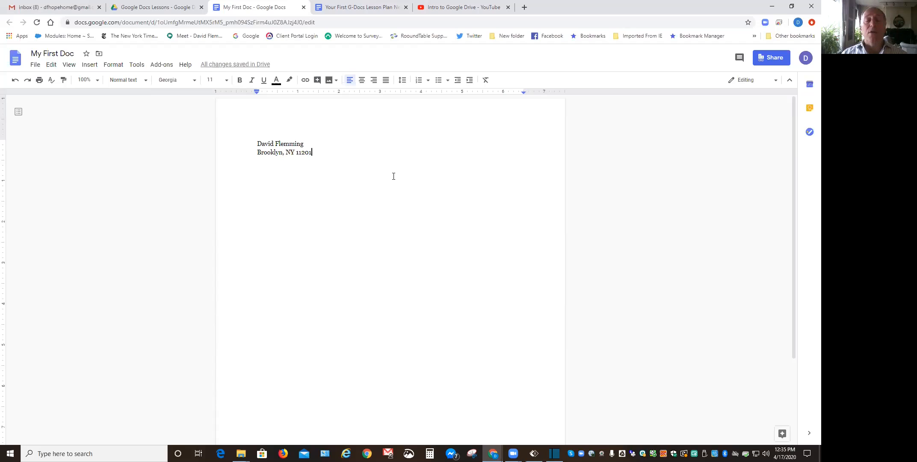
{"action": "key", "text": "Return"}
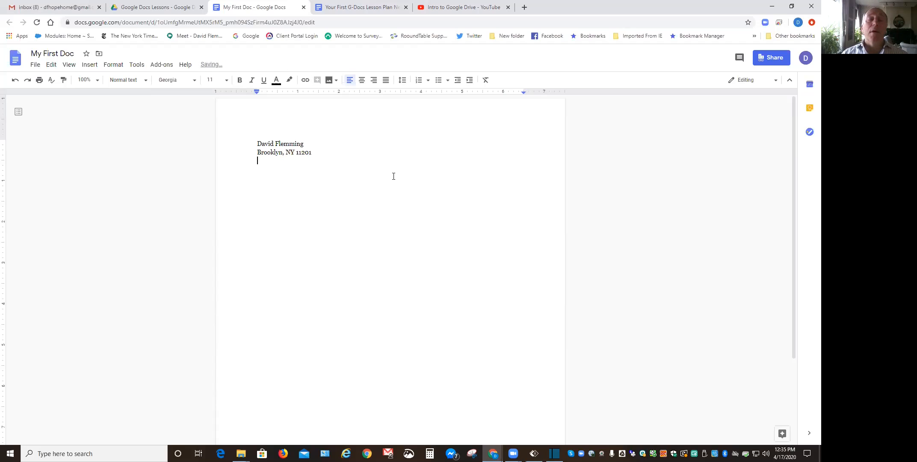
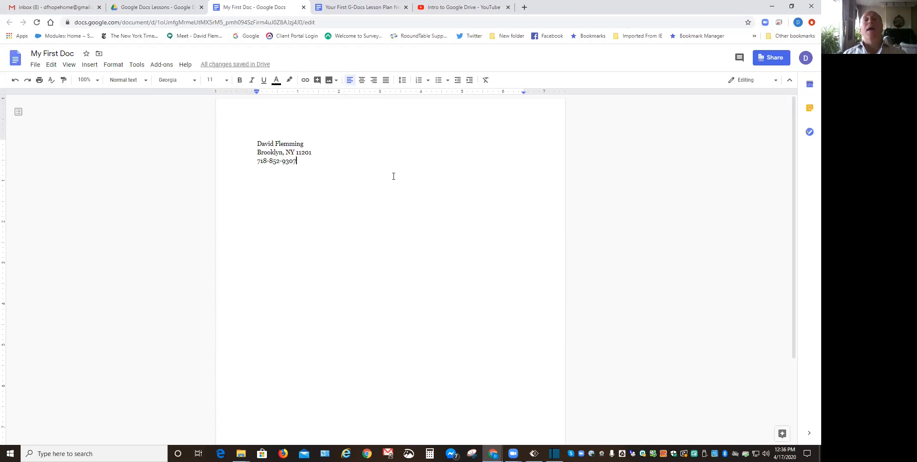
Enter the author's phone number on line three and begin the e-mail on line four.
{"action": "key", "text": "Return"}
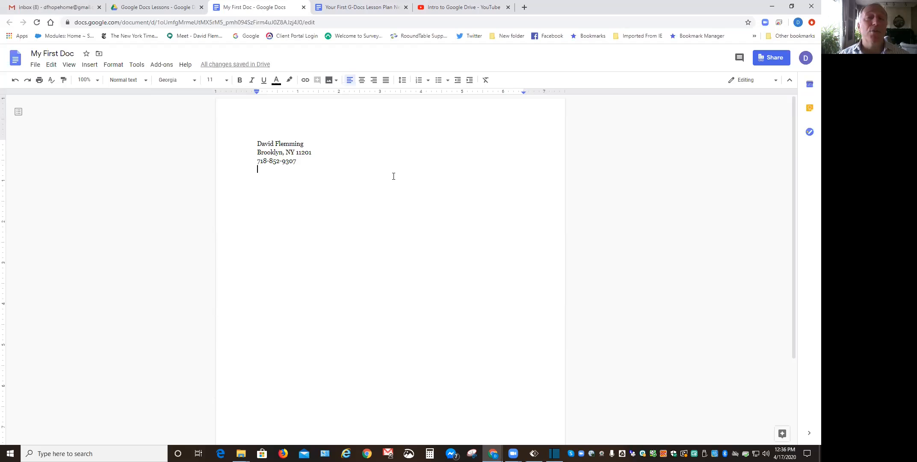
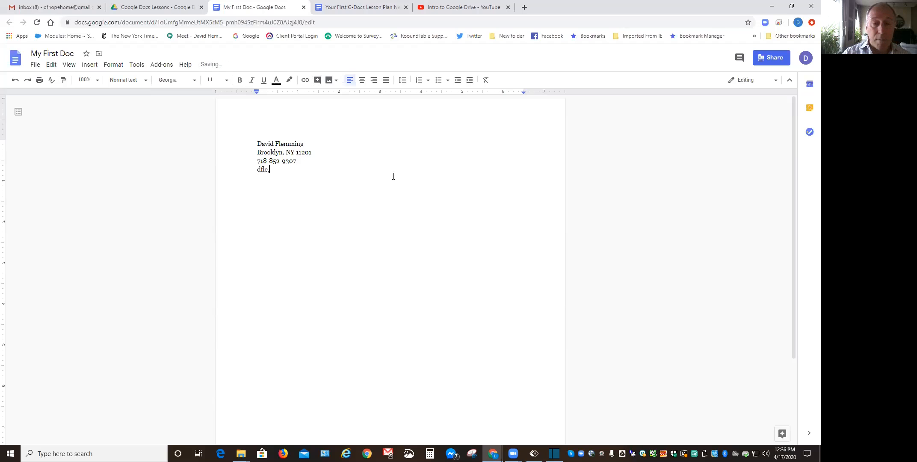
Complete the author's e-mail address so Google Docs turns it into a link.
{"action": "key", "text": "BackSpace"}
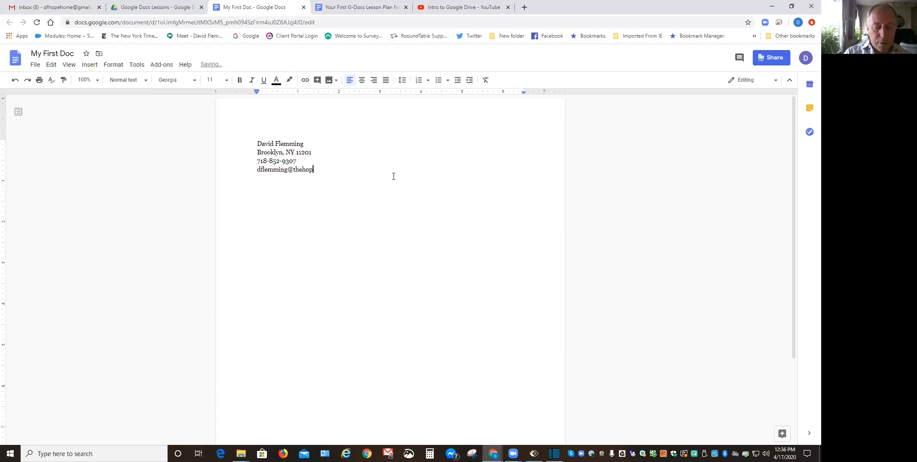
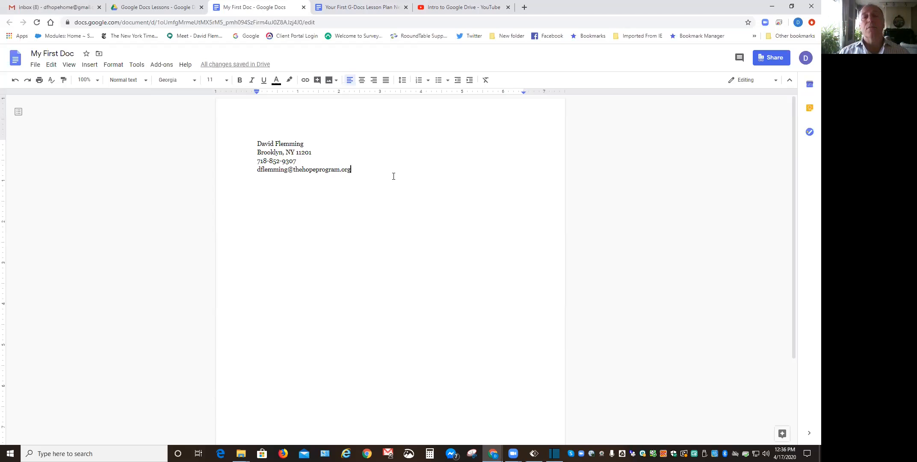
{"action": "key", "text": "Return"}
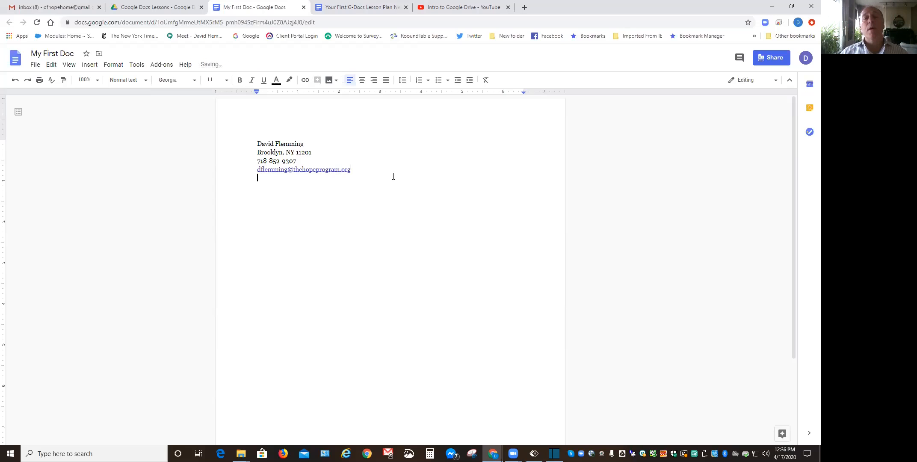
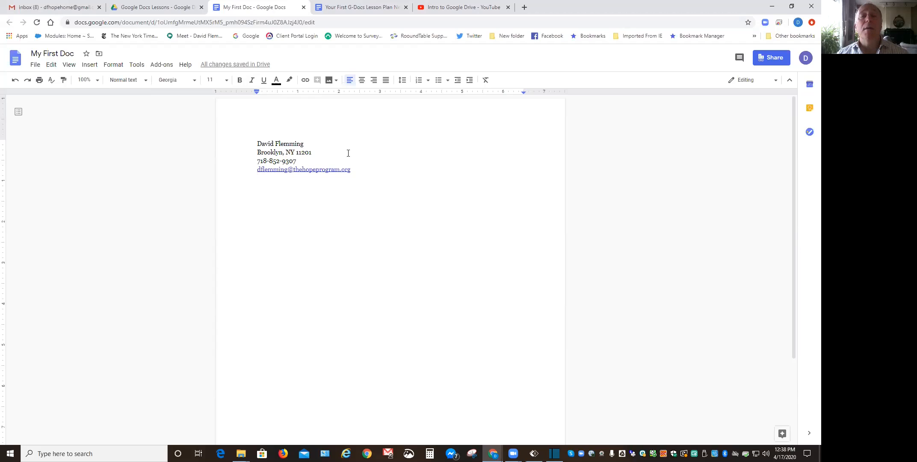
Select the author's name on the first header line and make it bold.
{"action": "left_click", "coordinate": [305, 143]}
{"action": "left_click_drag", "start_coordinate": [304, 143], "coordinate": [255, 144]}
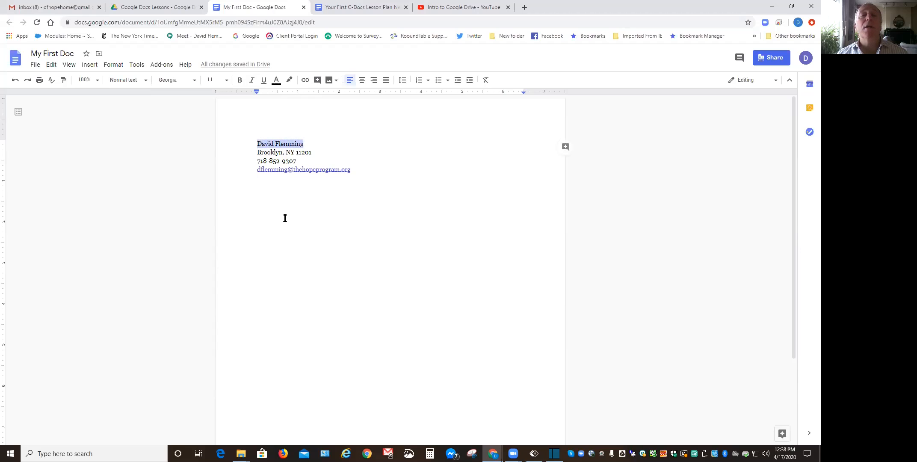
{"action": "left_click", "coordinate": [239, 81]}
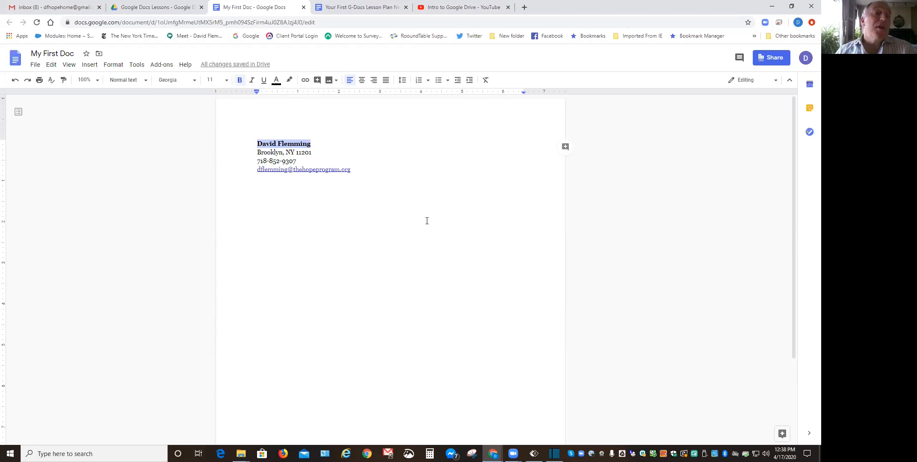
Set the bold name to 12 point font size.
{"action": "left_click", "coordinate": [227, 82]}
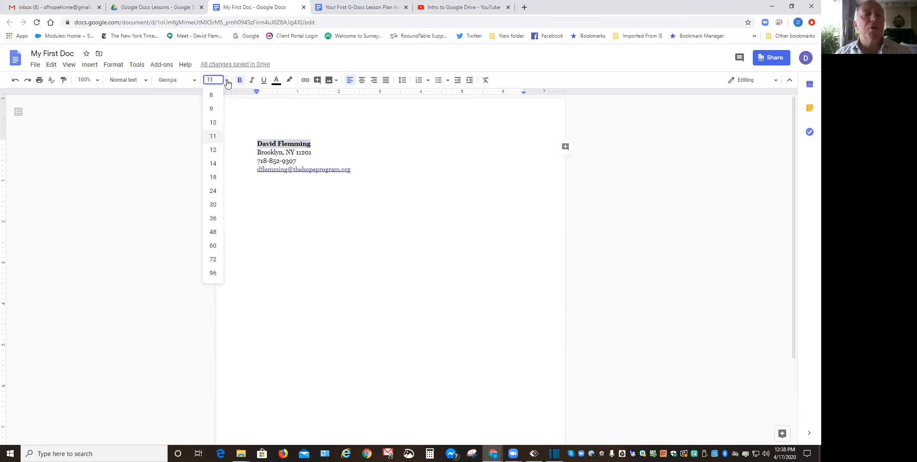
{"action": "left_click", "coordinate": [214, 150]}
{"action": "left_click", "coordinate": [398, 216]}
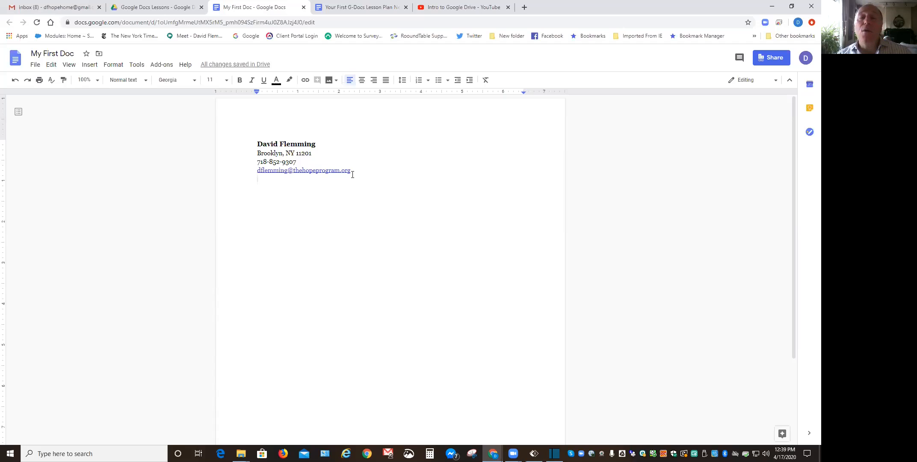
Select all four lines of the contact block.
{"action": "left_click_drag", "start_coordinate": [352, 175], "coordinate": [257, 144]}
{"action": "left_click", "coordinate": [471, 270]}
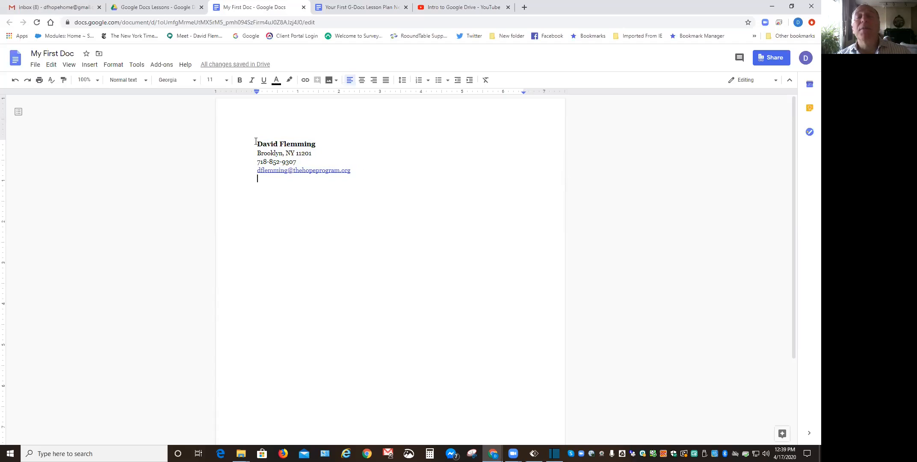
{"action": "left_click_drag", "start_coordinate": [255, 141], "coordinate": [350, 175]}
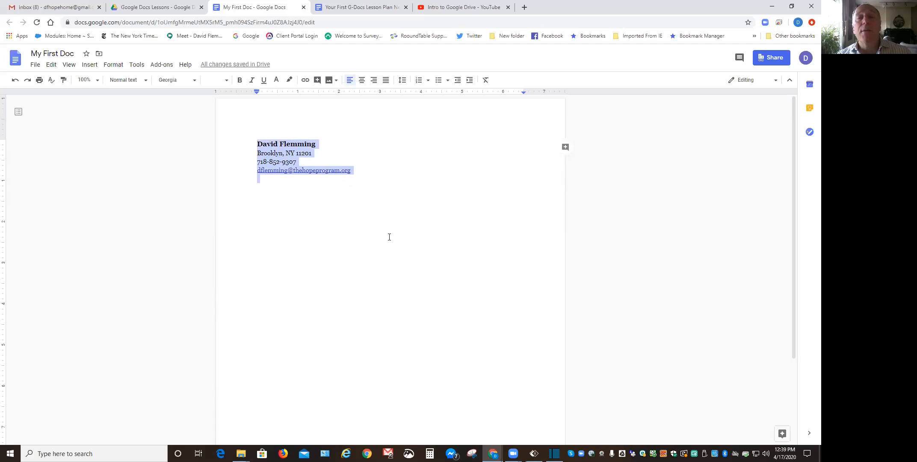
Center the name, city, phone and e-mail lines of the contact header.
{"action": "left_click", "coordinate": [350, 174]}
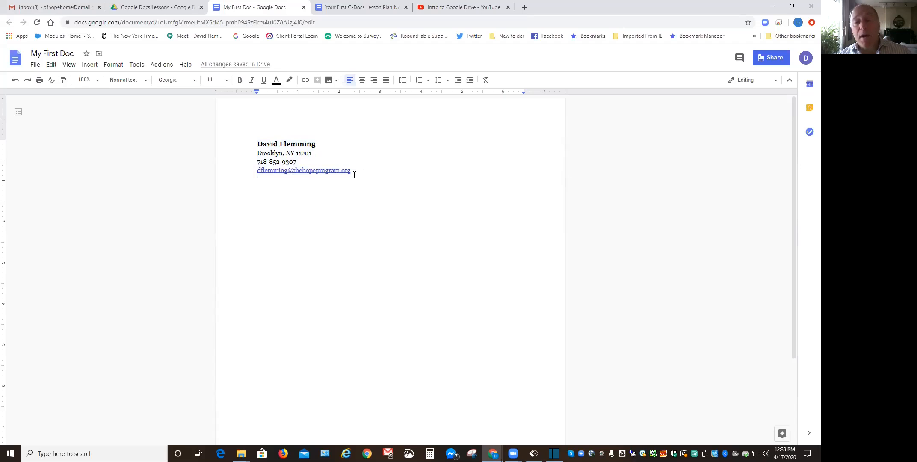
{"action": "left_click_drag", "start_coordinate": [254, 141], "coordinate": [358, 178]}
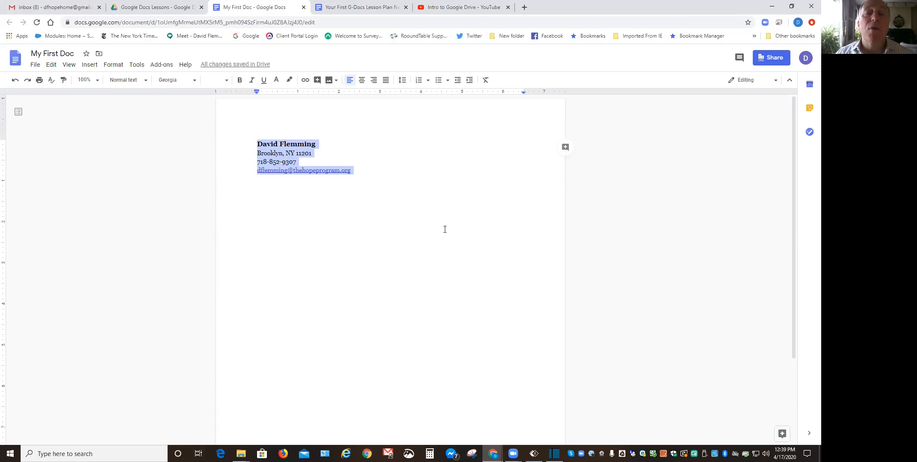
{"action": "left_click", "coordinate": [361, 81]}
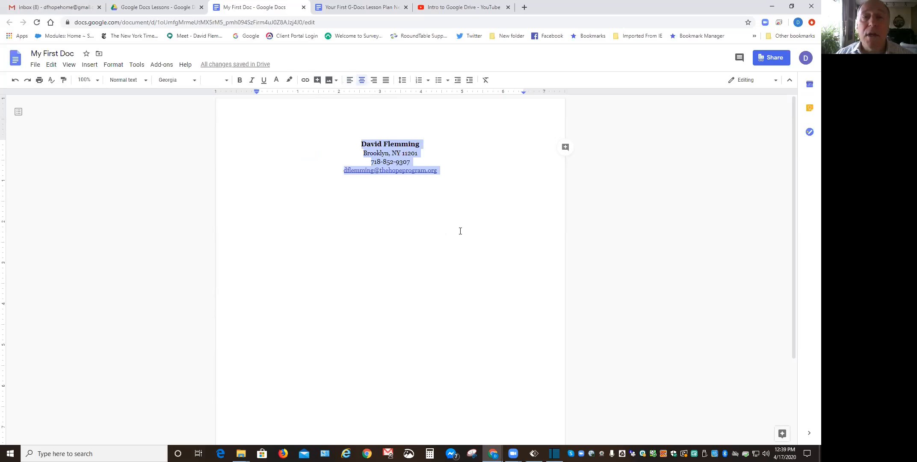
{"action": "left_click", "coordinate": [439, 171]}
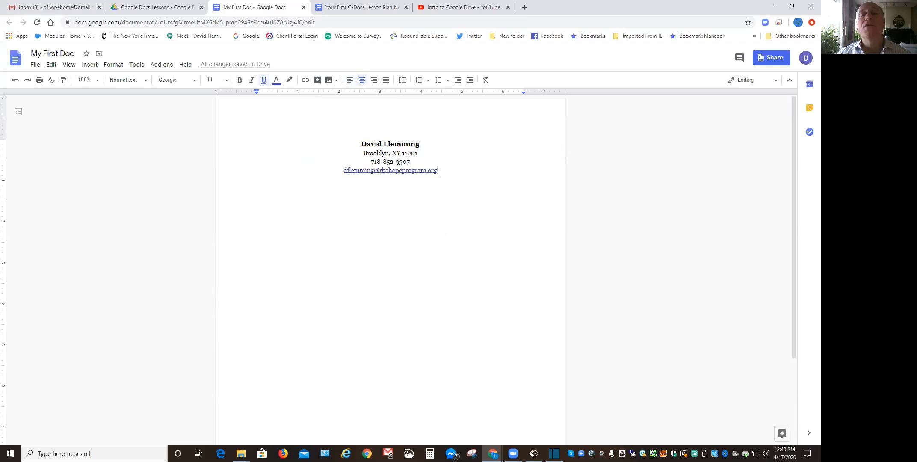
Add a new paragraph below the e-mail line and left-align it.
{"action": "key", "text": "Return"}
{"action": "key", "text": "Return"}
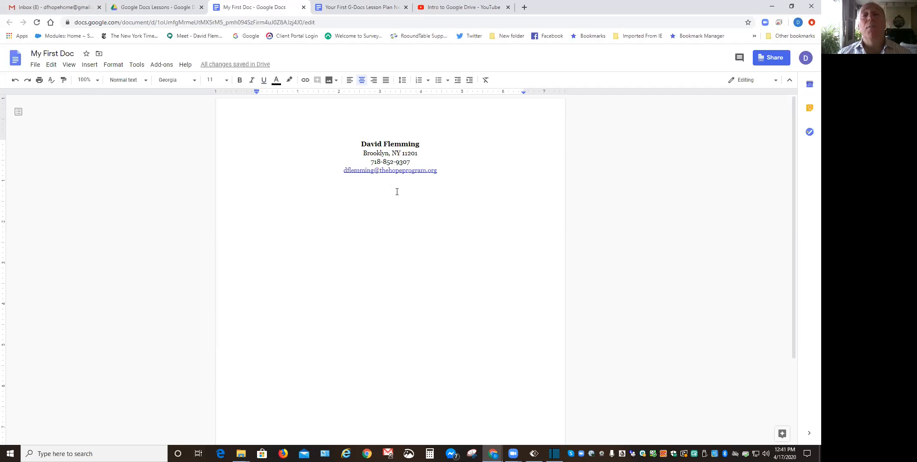
{"action": "left_click", "coordinate": [349, 81]}
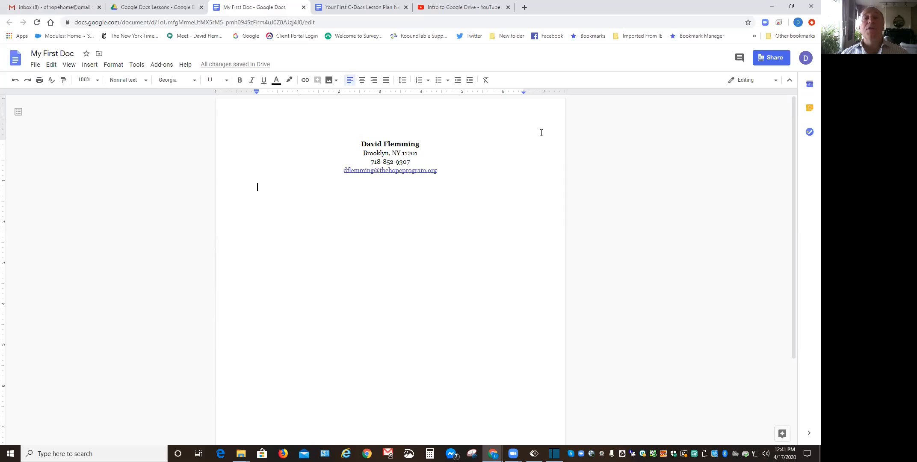
Type 'The HOPE Program' on the new line below the header.
{"action": "type", "text": "The"}
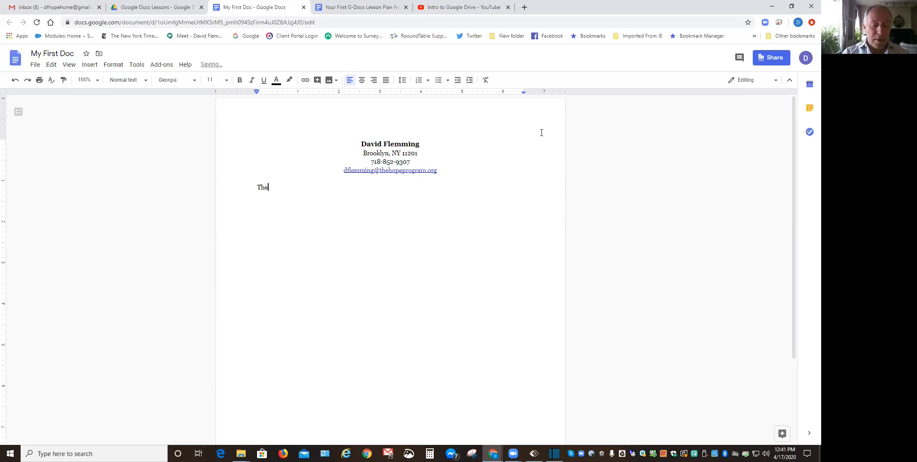
{"action": "type", "text": " HOPE Program"}
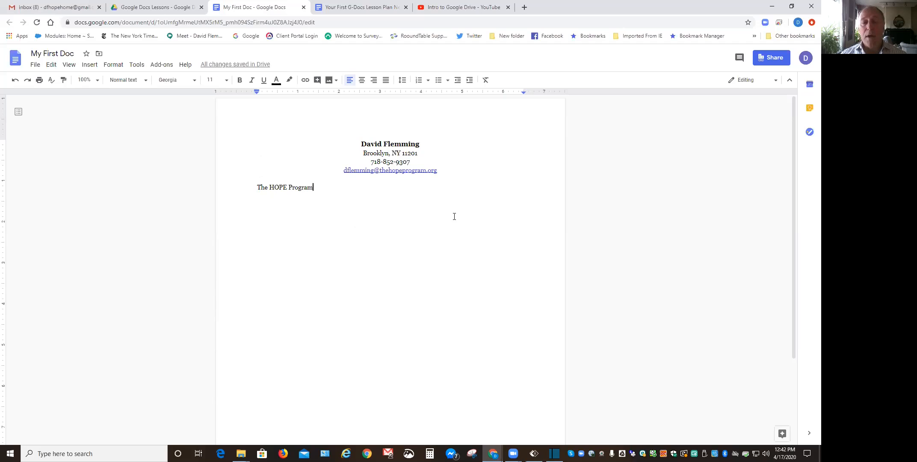
{"action": "key", "text": "Left"}
{"action": "key", "text": "Left"}
{"action": "key", "text": "Left"}
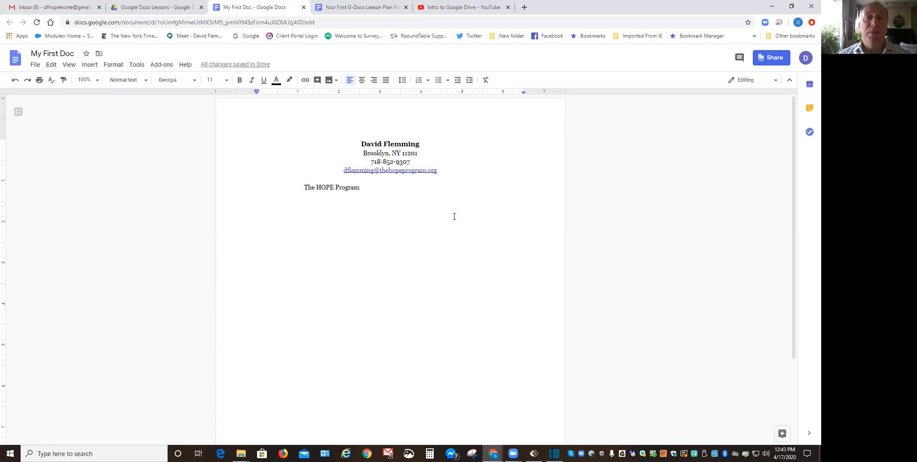
Trim spaces before 'The HOPE Program', then preview Copy of 1st Doc Show Hide A.PNG in Drive.
{"action": "key", "text": "BackSpace"}
{"action": "key", "text": "BackSpace"}
{"action": "key", "text": "BackSpace"}
{"action": "key", "text": "BackSpace"}
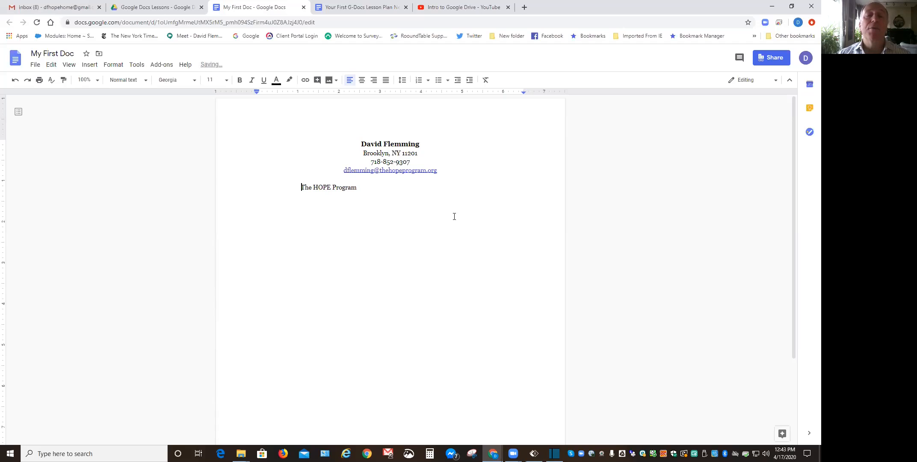
{"action": "key", "text": "BackSpace"}
{"action": "key", "text": "BackSpace"}
{"action": "key", "text": "BackSpace"}
{"action": "key", "text": "BackSpace"}
{"action": "key", "text": "BackSpace"}
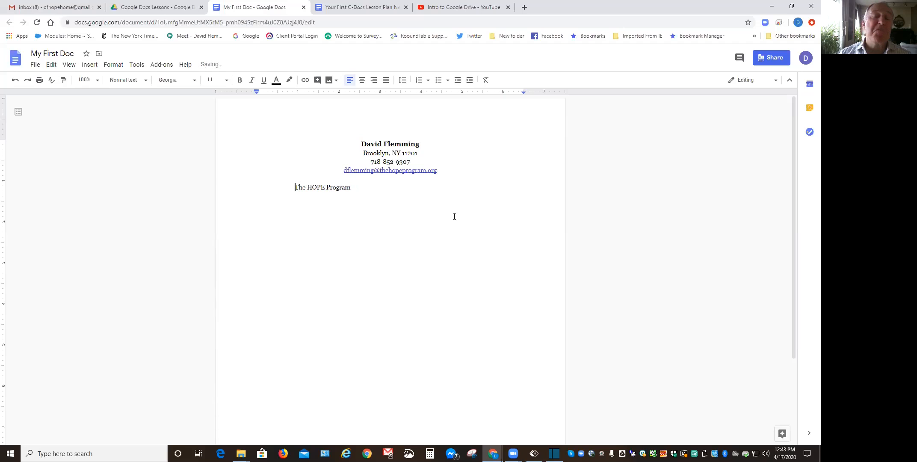
{"action": "key", "text": "BackSpace"}
{"action": "key", "text": "BackSpace"}
{"action": "key", "text": "BackSpace"}
{"action": "key", "text": "BackSpace"}
{"action": "key", "text": "BackSpace"}
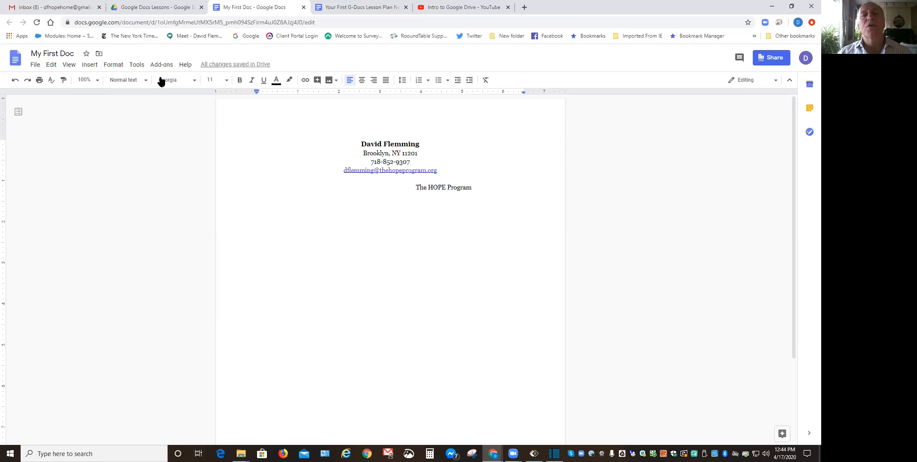
{"action": "left_click", "coordinate": [131, 8]}
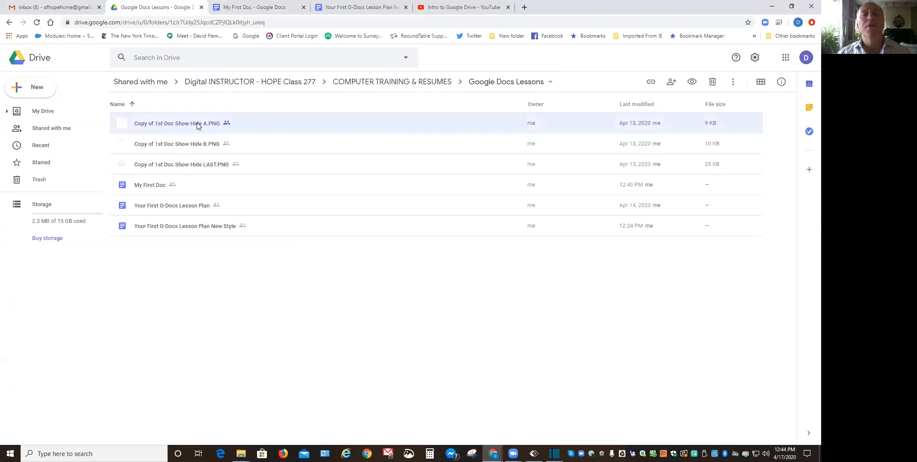
{"action": "double_click", "coordinate": [196, 123]}
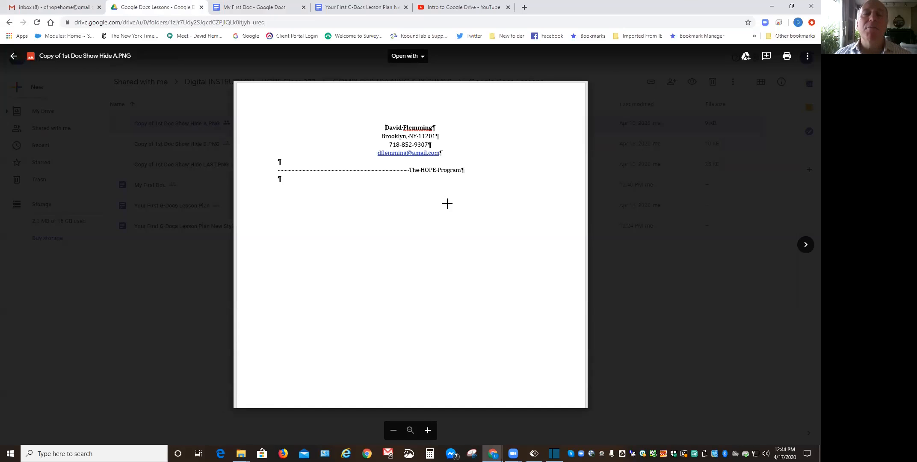
{"action": "scroll", "coordinate": [512, 233], "scroll_direction": "up", "scroll_amount": 1}
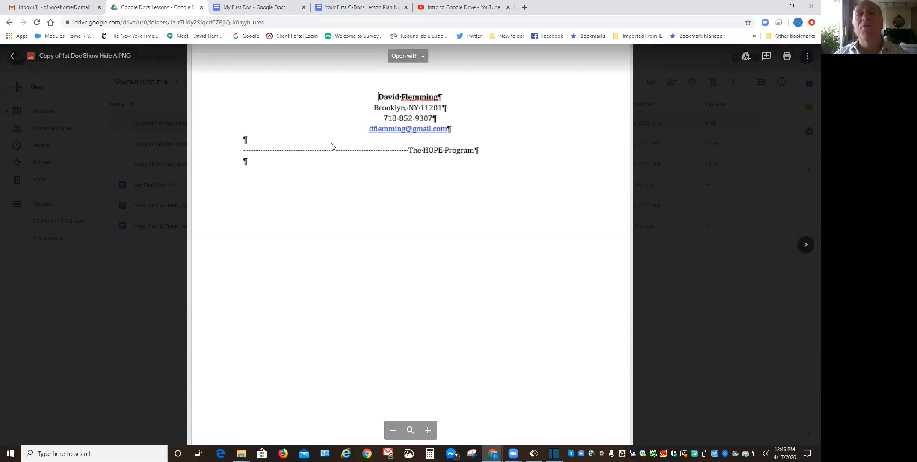
Return to the My First Doc document.
{"action": "left_click", "coordinate": [257, 7]}
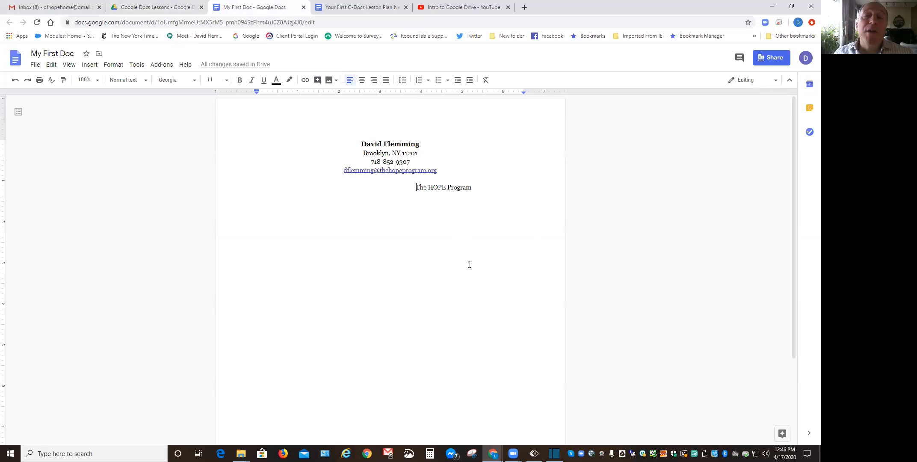
Delete the leading spaces so 'The HOPE Program' starts at the margin, with a blank line above.
{"action": "key", "text": "BackSpace"}
{"action": "key", "text": "BackSpace"}
{"action": "key", "text": "BackSpace"}
{"action": "key", "text": "BackSpace"}
{"action": "key", "text": "BackSpace"}
{"action": "key", "text": "BackSpace"}
{"action": "key", "text": "BackSpace"}
{"action": "key", "text": "BackSpace"}
{"action": "key", "text": "BackSpace"}
{"action": "key", "text": "BackSpace"}
{"action": "key", "text": "BackSpace"}
{"action": "key", "text": "BackSpace"}
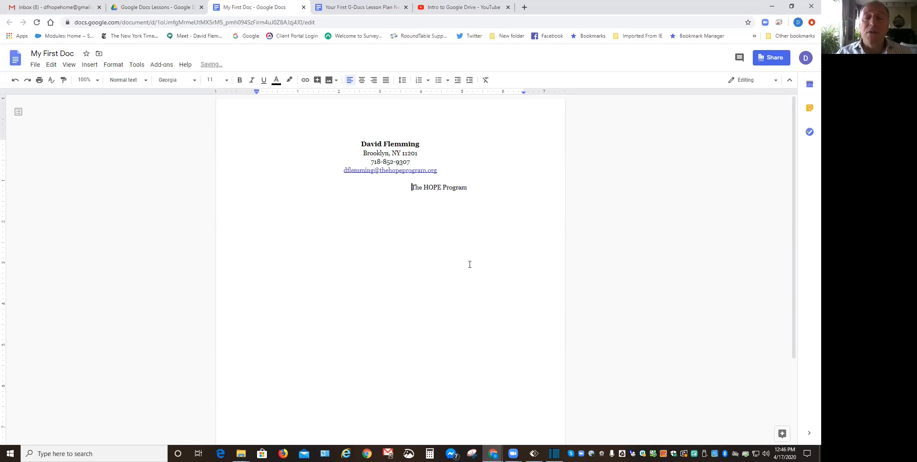
{"action": "key", "text": "BackSpace"}
{"action": "key", "text": "BackSpace"}
{"action": "key", "text": "BackSpace"}
{"action": "key", "text": "BackSpace"}
{"action": "key", "text": "BackSpace"}
{"action": "key", "text": "BackSpace"}
{"action": "key", "text": "BackSpace"}
{"action": "key", "text": "BackSpace"}
{"action": "key", "text": "BackSpace"}
{"action": "key", "text": "BackSpace"}
{"action": "key", "text": "BackSpace"}
{"action": "key", "text": "BackSpace"}
{"action": "key", "text": "BackSpace"}
{"action": "key", "text": "BackSpace"}
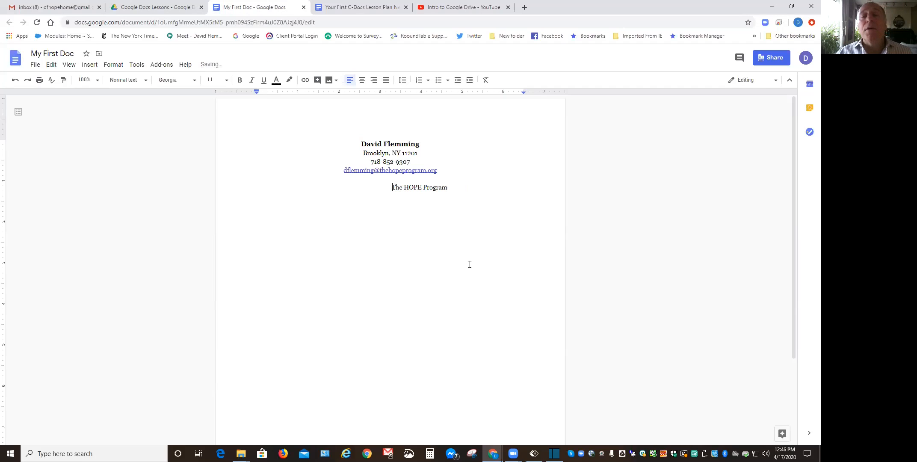
{"action": "key", "text": "BackSpace"}
{"action": "key", "text": "BackSpace"}
{"action": "key", "text": "BackSpace"}
{"action": "key", "text": "BackSpace"}
{"action": "key", "text": "BackSpace"}
{"action": "key", "text": "BackSpace"}
{"action": "key", "text": "BackSpace"}
{"action": "key", "text": "BackSpace"}
{"action": "key", "text": "BackSpace"}
{"action": "key", "text": "BackSpace"}
{"action": "key", "text": "BackSpace"}
{"action": "key", "text": "BackSpace"}
{"action": "key", "text": "BackSpace"}
{"action": "key", "text": "BackSpace"}
{"action": "key", "text": "BackSpace"}
{"action": "key", "text": "BackSpace"}
{"action": "key", "text": "BackSpace"}
{"action": "key", "text": "BackSpace"}
{"action": "key", "text": "BackSpace"}
{"action": "key", "text": "BackSpace"}
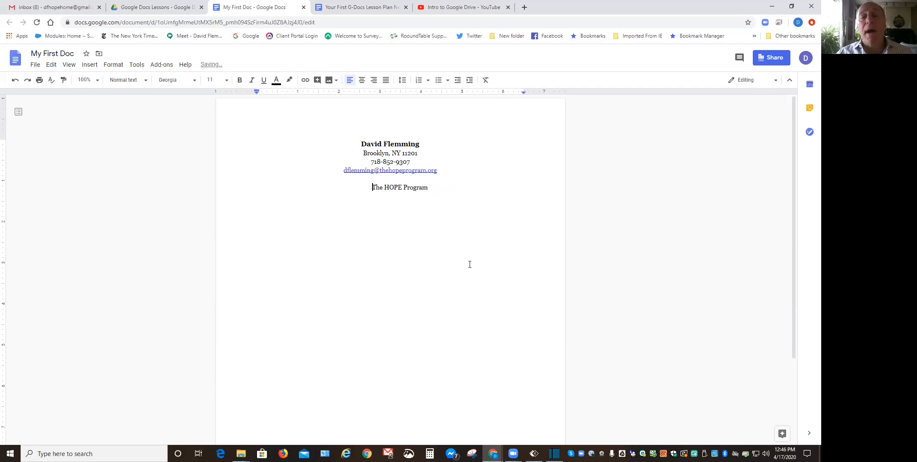
{"action": "key", "text": "BackSpace"}
{"action": "key", "text": "BackSpace"}
{"action": "key", "text": "BackSpace"}
{"action": "key", "text": "BackSpace"}
{"action": "key", "text": "BackSpace"}
{"action": "key", "text": "BackSpace"}
{"action": "key", "text": "BackSpace"}
{"action": "key", "text": "BackSpace"}
{"action": "key", "text": "BackSpace"}
{"action": "key", "text": "BackSpace"}
{"action": "key", "text": "BackSpace"}
{"action": "key", "text": "BackSpace"}
{"action": "key", "text": "BackSpace"}
{"action": "key", "text": "BackSpace"}
{"action": "key", "text": "BackSpace"}
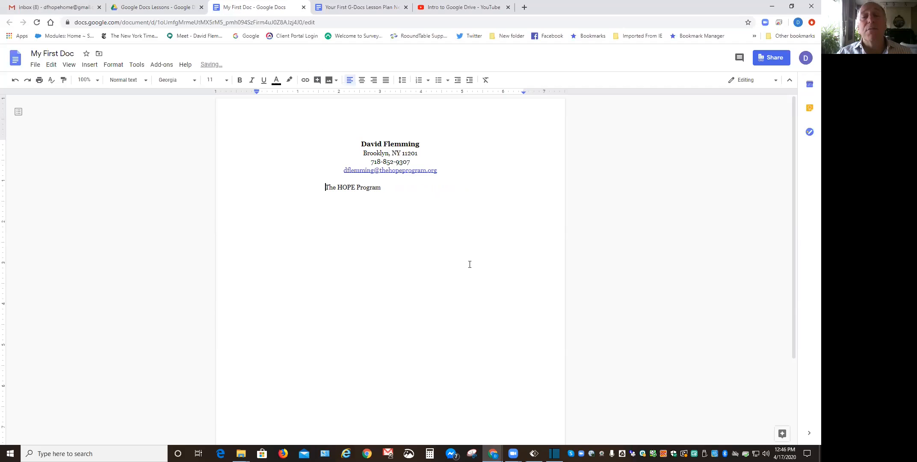
{"action": "key", "text": "BackSpace"}
{"action": "key", "text": "BackSpace"}
{"action": "key", "text": "BackSpace"}
{"action": "key", "text": "BackSpace"}
{"action": "key", "text": "BackSpace"}
{"action": "key", "text": "BackSpace"}
{"action": "key", "text": "BackSpace"}
{"action": "key", "text": "BackSpace"}
{"action": "key", "text": "BackSpace"}
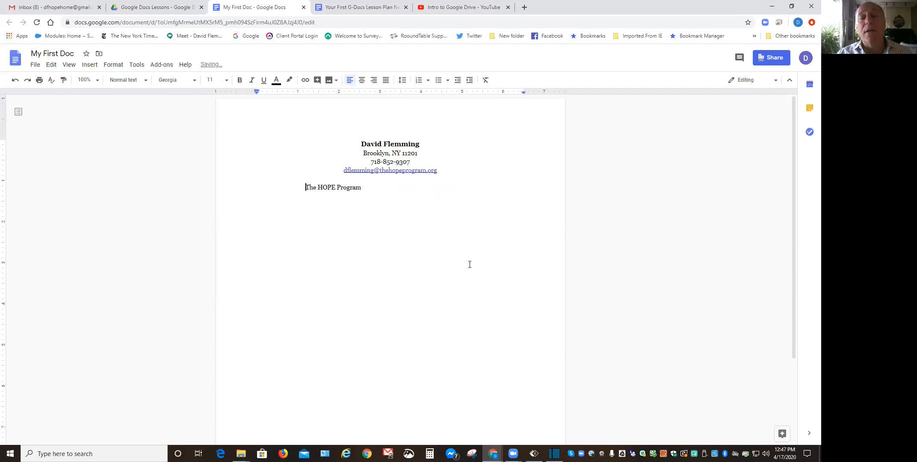
{"action": "key", "text": "BackSpace"}
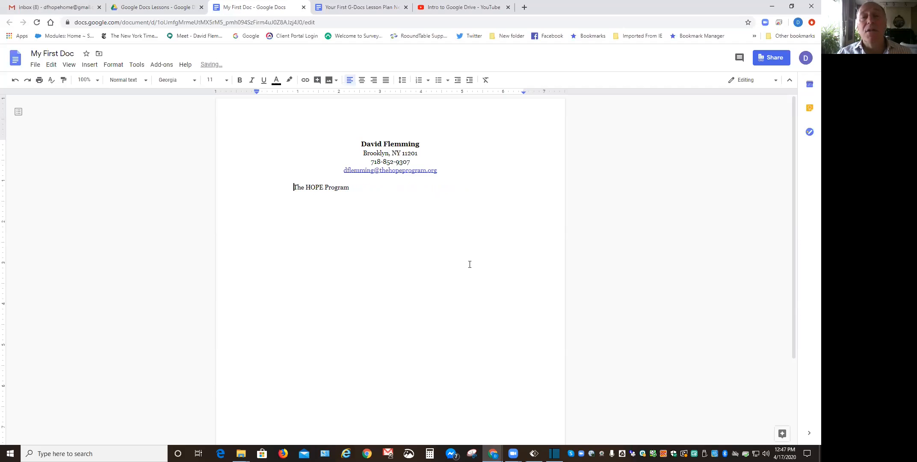
{"action": "key", "text": "BackSpace"}
{"action": "key", "text": "BackSpace"}
{"action": "key", "text": "BackSpace"}
{"action": "key", "text": "BackSpace"}
{"action": "key", "text": "BackSpace"}
{"action": "key", "text": "BackSpace"}
{"action": "key", "text": "BackSpace"}
{"action": "key", "text": "BackSpace"}
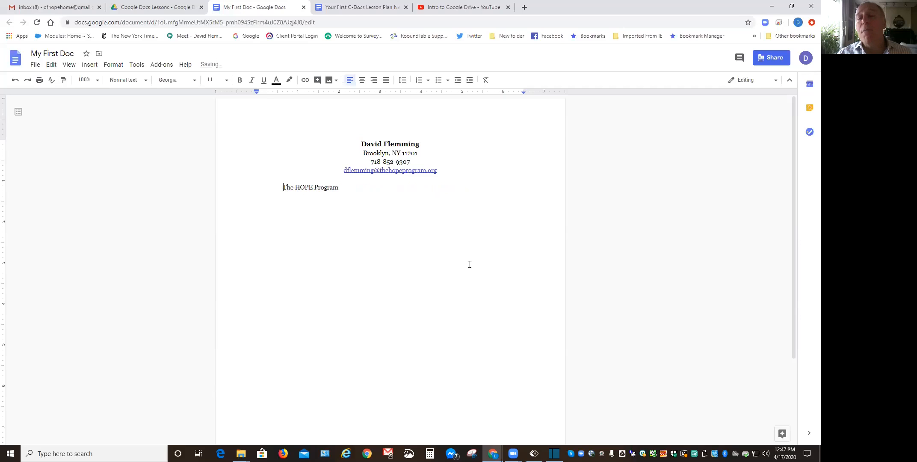
{"action": "key", "text": "BackSpace"}
{"action": "key", "text": "BackSpace"}
{"action": "key", "text": "BackSpace"}
{"action": "key", "text": "BackSpace"}
{"action": "key", "text": "BackSpace"}
{"action": "key", "text": "BackSpace"}
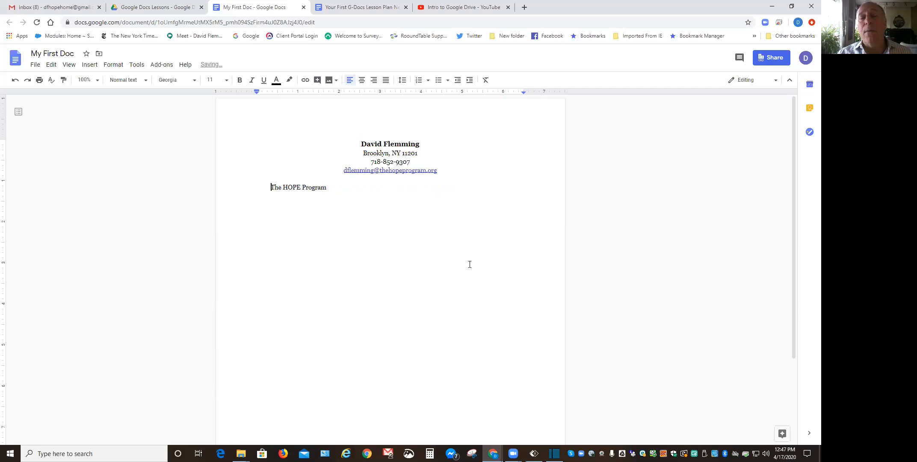
{"action": "key", "text": "BackSpace"}
{"action": "key", "text": "BackSpace"}
{"action": "key", "text": "BackSpace"}
{"action": "key", "text": "BackSpace"}
{"action": "key", "text": "BackSpace"}
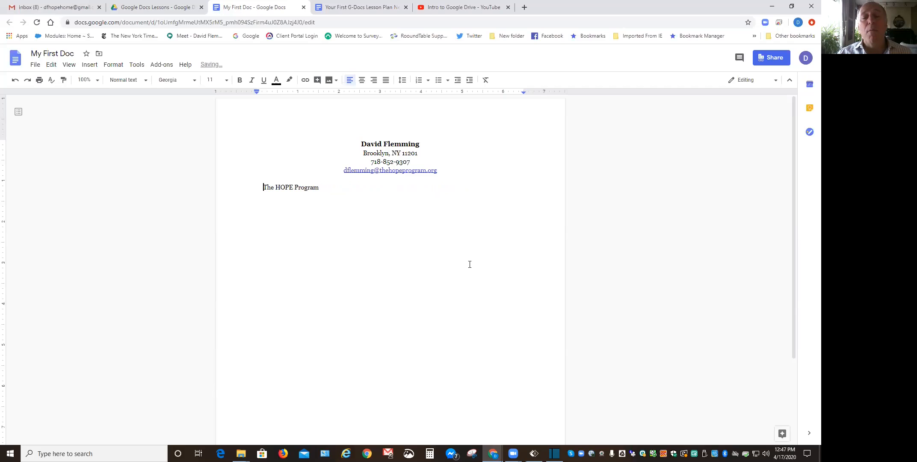
{"action": "key", "text": "BackSpace"}
{"action": "key", "text": "BackSpace"}
{"action": "key", "text": "BackSpace"}
{"action": "key", "text": "BackSpace"}
{"action": "key", "text": "BackSpace"}
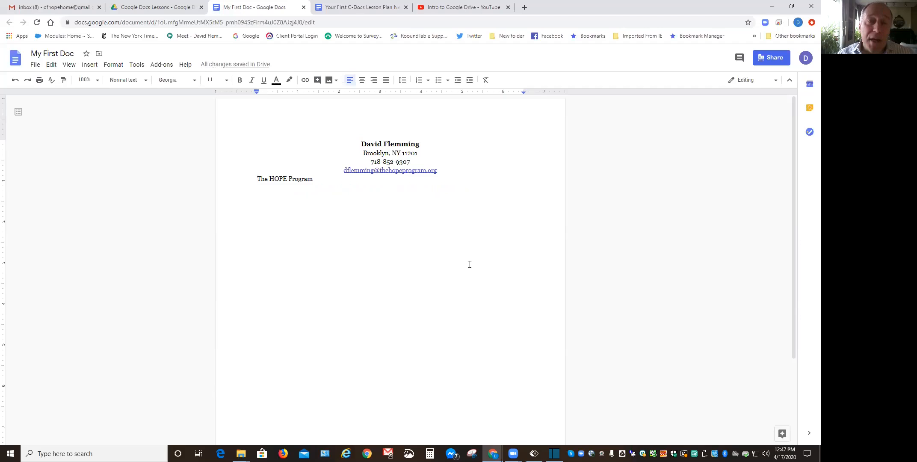
{"action": "key", "text": "Return"}
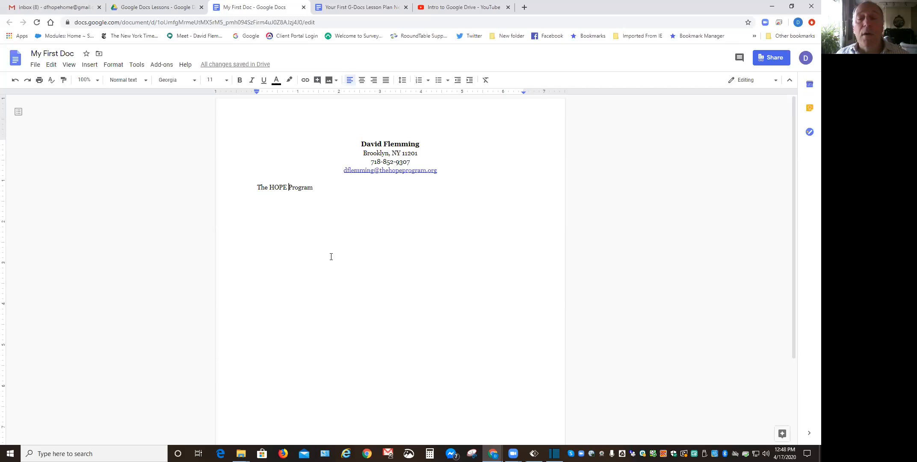
Tab 'Program' right to about the 5-inch mark, leaving 'The HOPE' at the margin.
{"action": "key", "text": "Tab"}
{"action": "key", "text": "Tab"}
{"action": "key", "text": "Tab"}
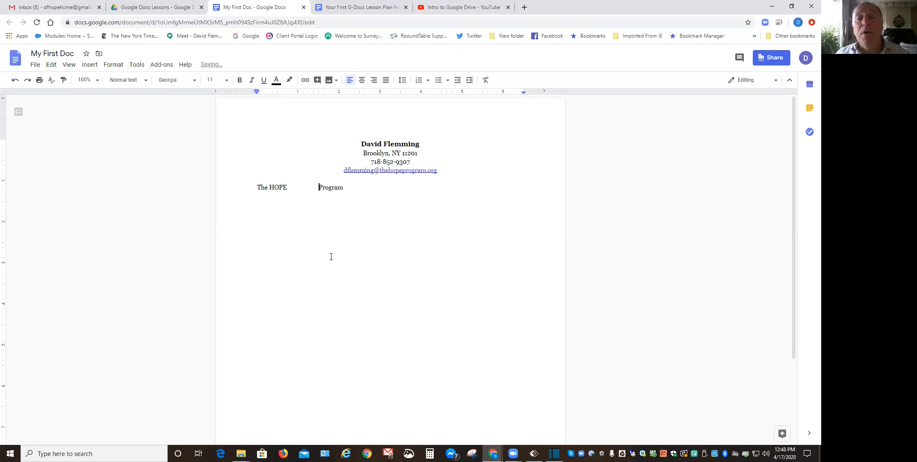
{"action": "key", "text": "Tab"}
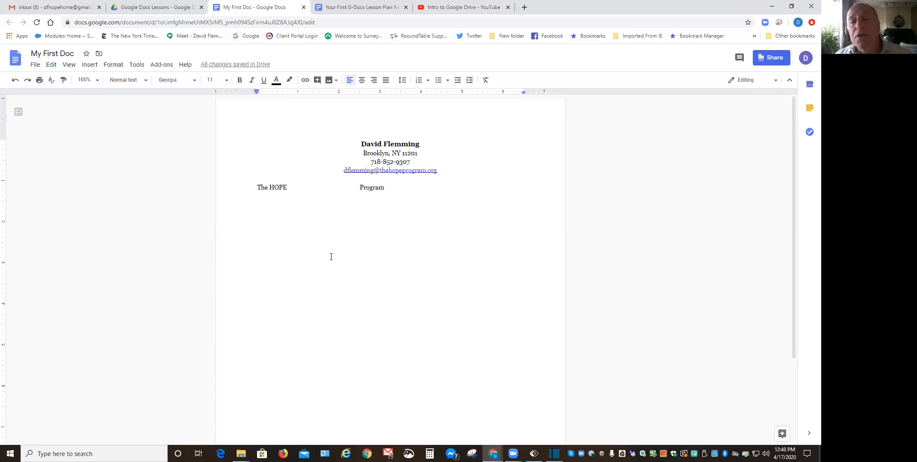
{"action": "key", "text": "Tab"}
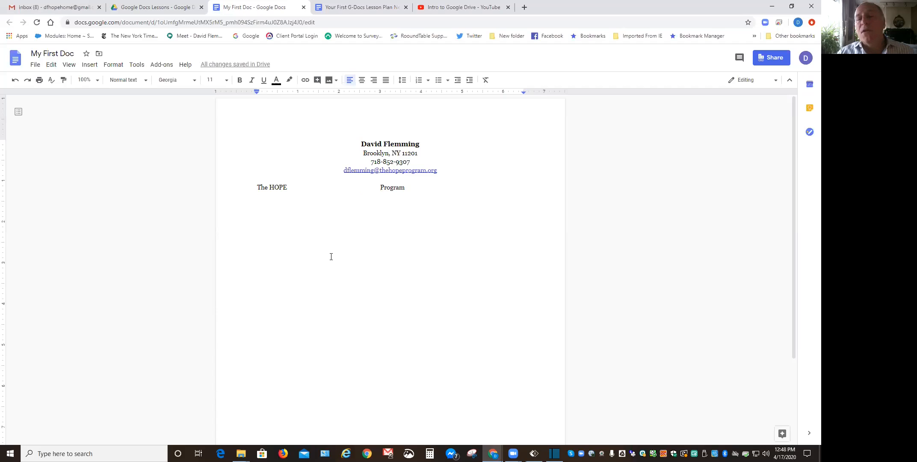
{"action": "key", "text": "BackSpace"}
{"action": "key", "text": "BackSpace"}
{"action": "key", "text": "BackSpace"}
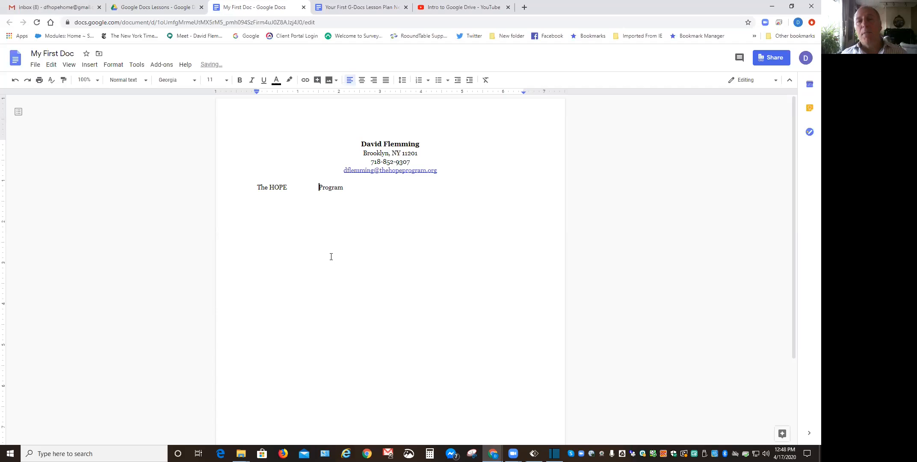
{"action": "key", "text": "BackSpace"}
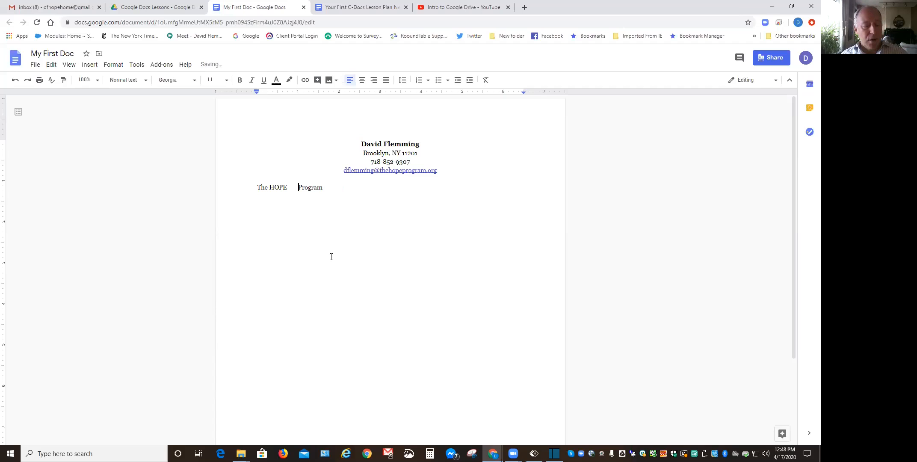
{"action": "key", "text": "Tab"}
{"action": "key", "text": "Tab"}
{"action": "key", "text": "Tab"}
{"action": "key", "text": "Tab"}
{"action": "key", "text": "Tab"}
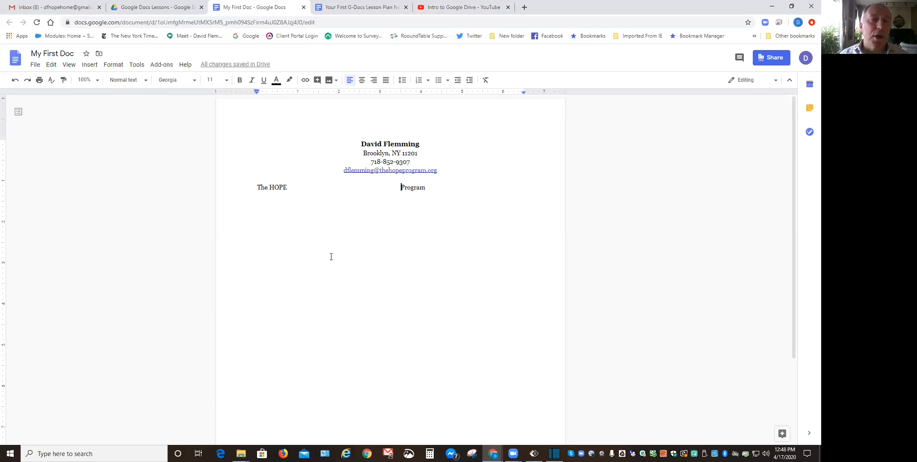
{"action": "key", "text": "Tab"}
{"action": "key", "text": "Tab"}
{"action": "key", "text": "Tab"}
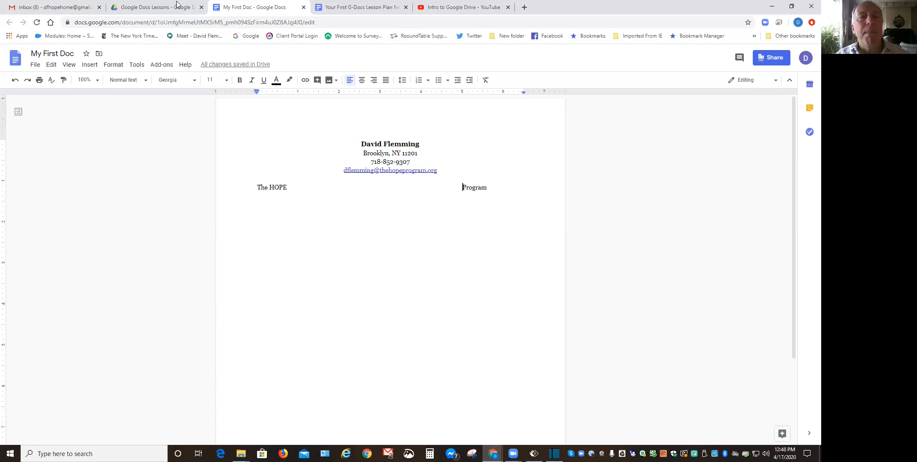
{"action": "left_click", "coordinate": [155, 8]}
{"action": "left_click", "coordinate": [13, 58]}
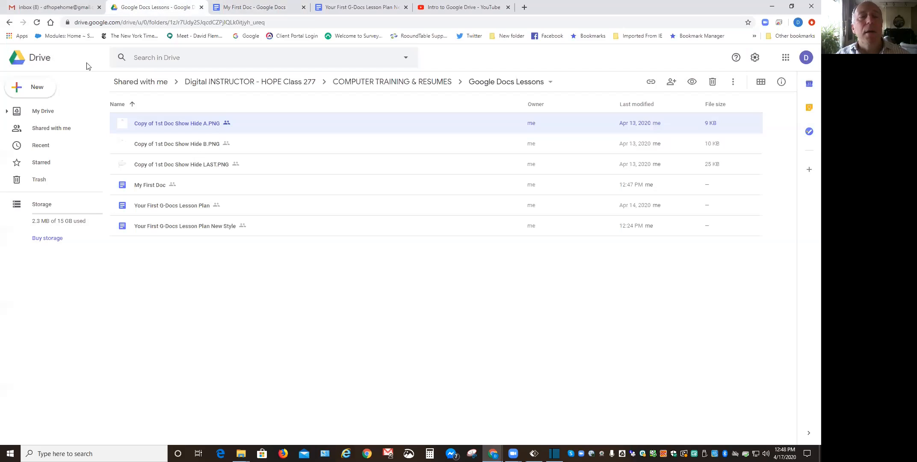
{"action": "left_click", "coordinate": [198, 144]}
{"action": "double_click", "coordinate": [197, 145]}
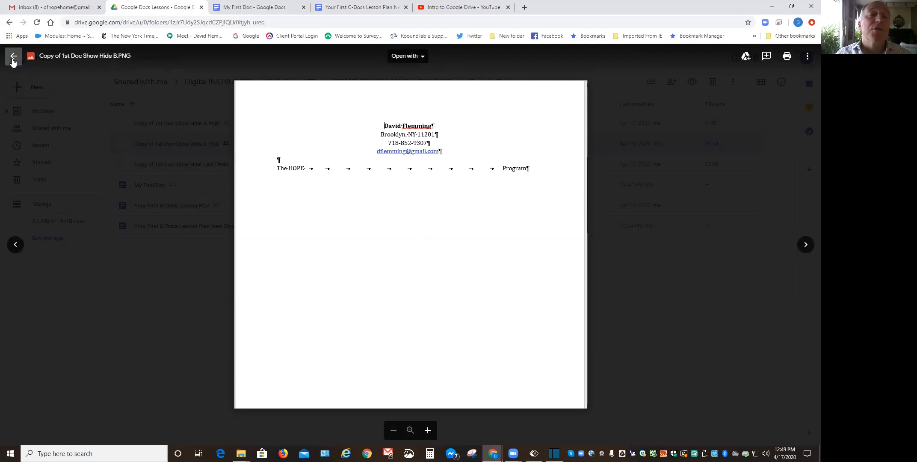
{"action": "left_click", "coordinate": [13, 62]}
{"action": "left_click", "coordinate": [240, 7]}
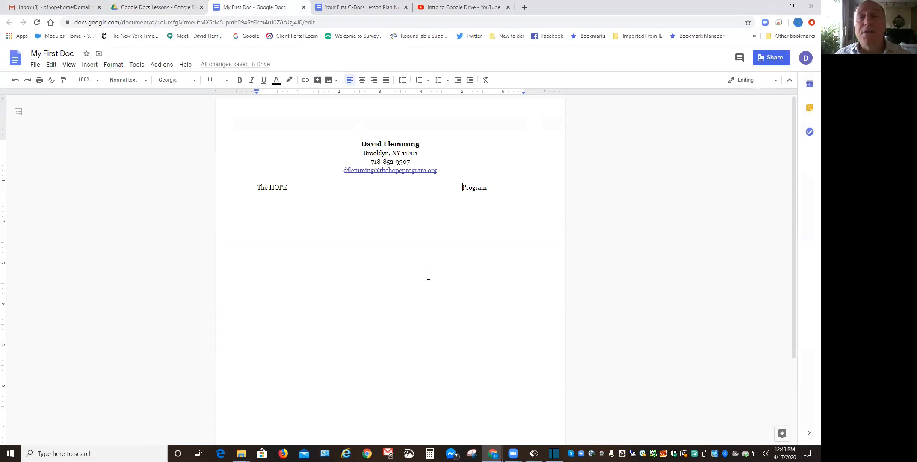
Remove the tabs before 'Program' and undo the deleted letters to restore 'The HOPE Program'.
{"action": "key", "text": "BackSpace"}
{"action": "key", "text": "BackSpace"}
{"action": "key", "text": "BackSpace"}
{"action": "key", "text": "BackSpace"}
{"action": "key", "text": "BackSpace"}
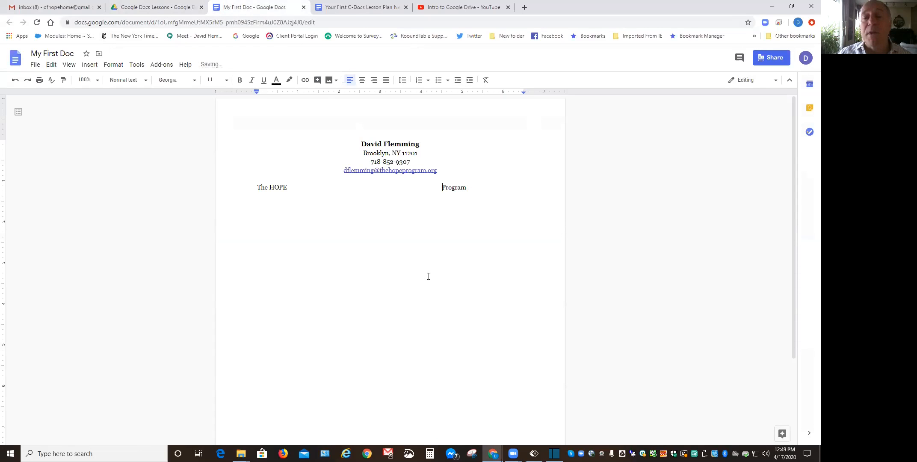
{"action": "key", "text": "BackSpace"}
{"action": "key", "text": "BackSpace"}
{"action": "key", "text": "BackSpace"}
{"action": "key", "text": "BackSpace"}
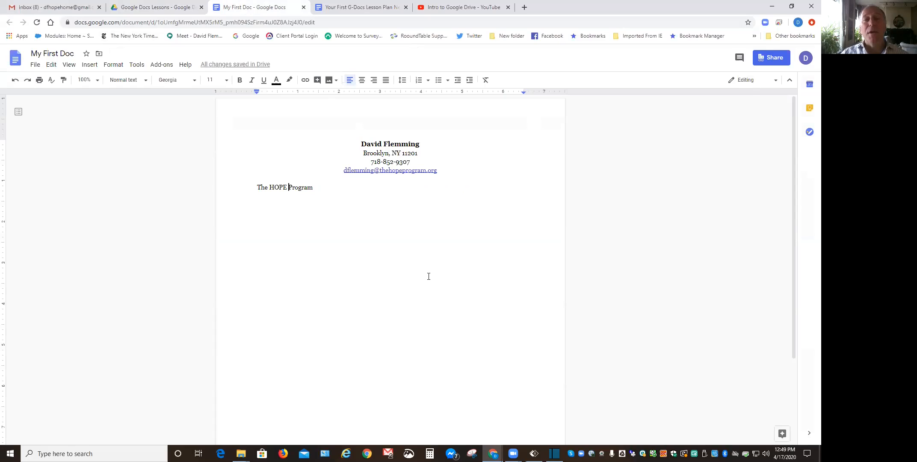
{"action": "key", "text": "BackSpace"}
{"action": "key", "text": "BackSpace"}
{"action": "key", "text": "BackSpace"}
{"action": "key", "text": "BackSpace"}
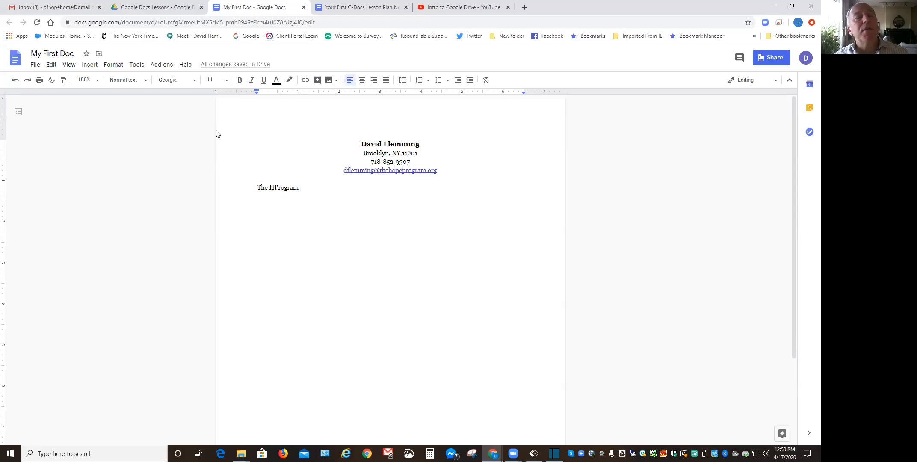
{"action": "left_click", "coordinate": [15, 82]}
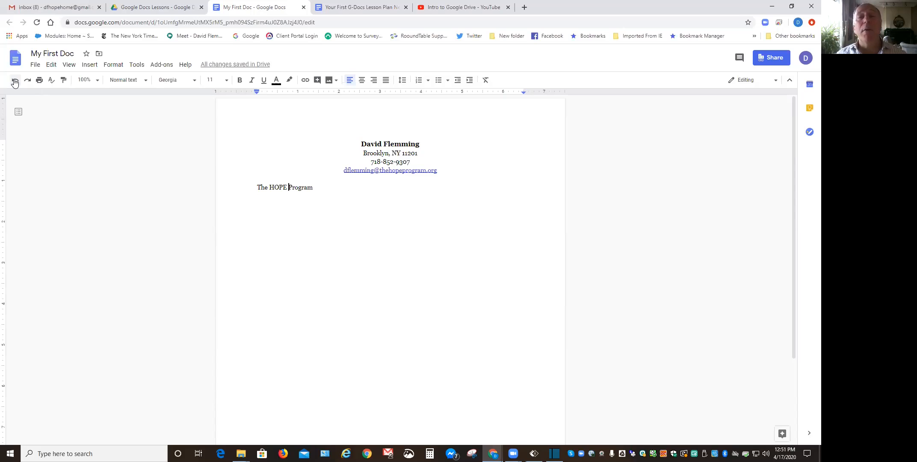
{"action": "key", "text": "BackSpace"}
{"action": "key", "text": "BackSpace"}
{"action": "key", "text": "BackSpace"}
{"action": "key", "text": "BackSpace"}
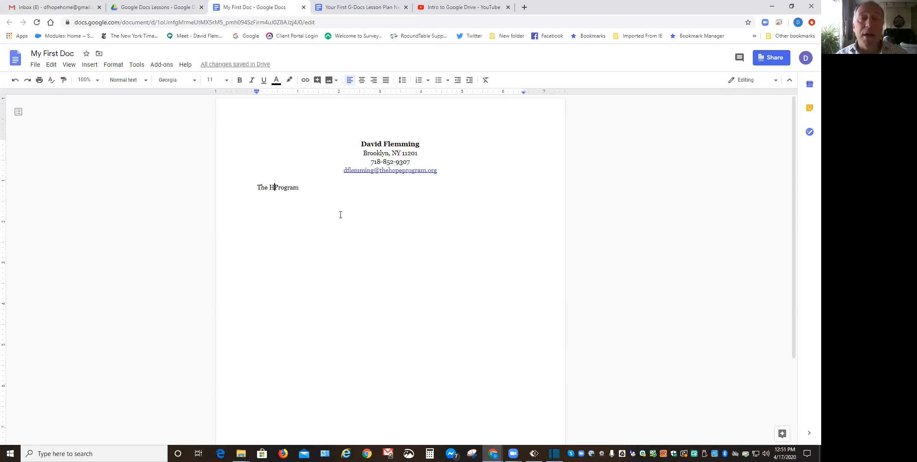
{"action": "type", "text": "OPE"}
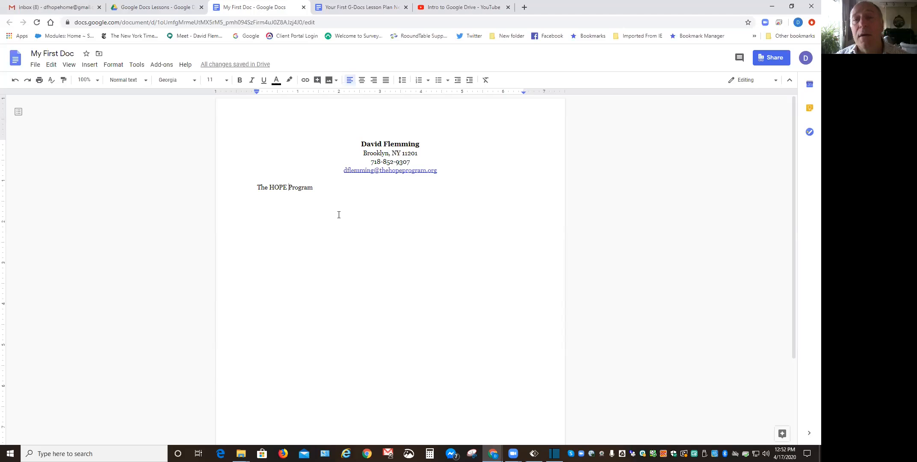
{"action": "left_click", "coordinate": [318, 187]}
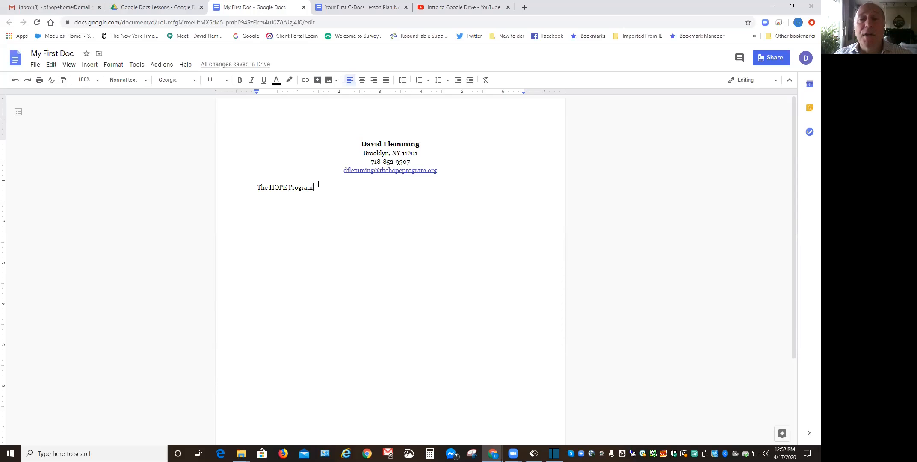
Type 'Dear Hiring Manager,' and 'This is my first Google sentence.' on separate new lines.
{"action": "key", "text": "Return"}
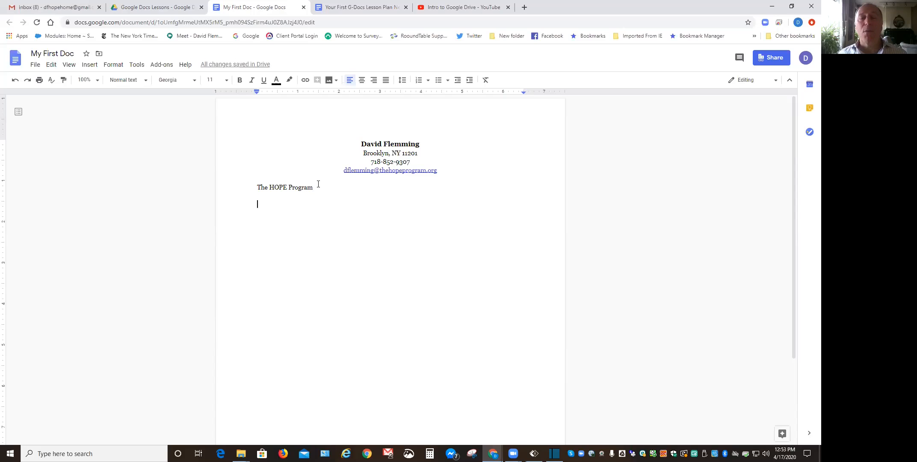
{"action": "type", "text": "Dear "}
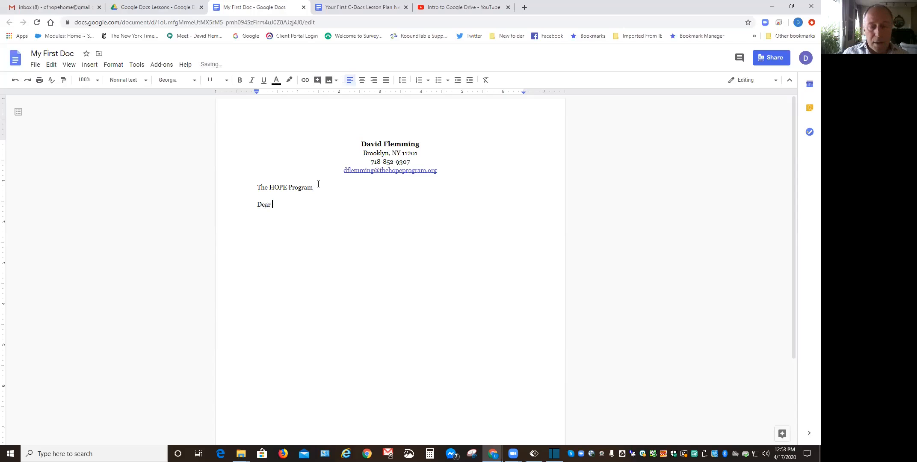
{"action": "type", "text": "Hiri"}
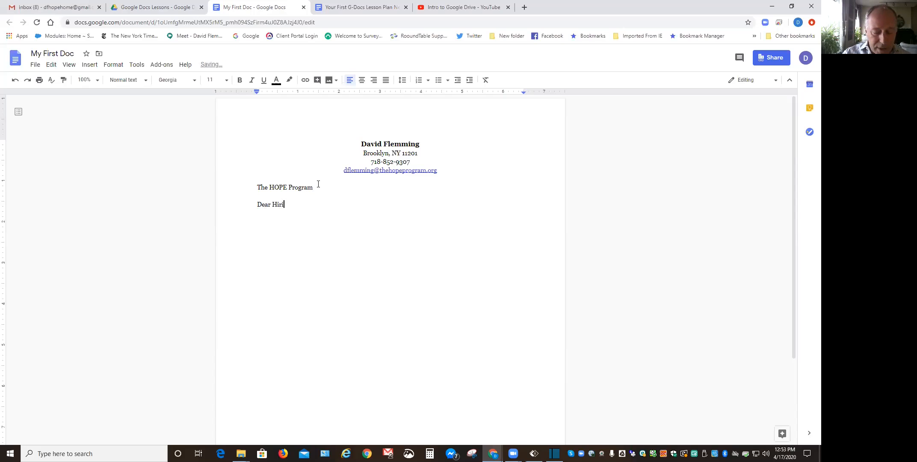
{"action": "type", "text": "ng Mana"}
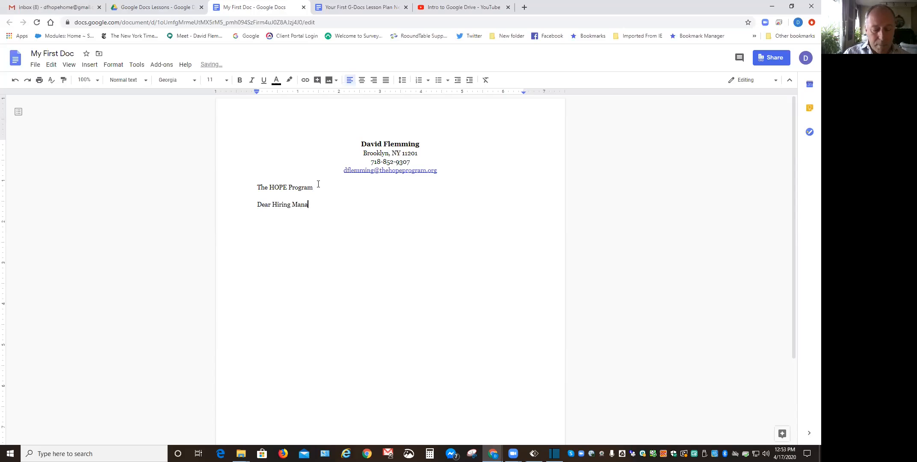
{"action": "type", "text": "ger"}
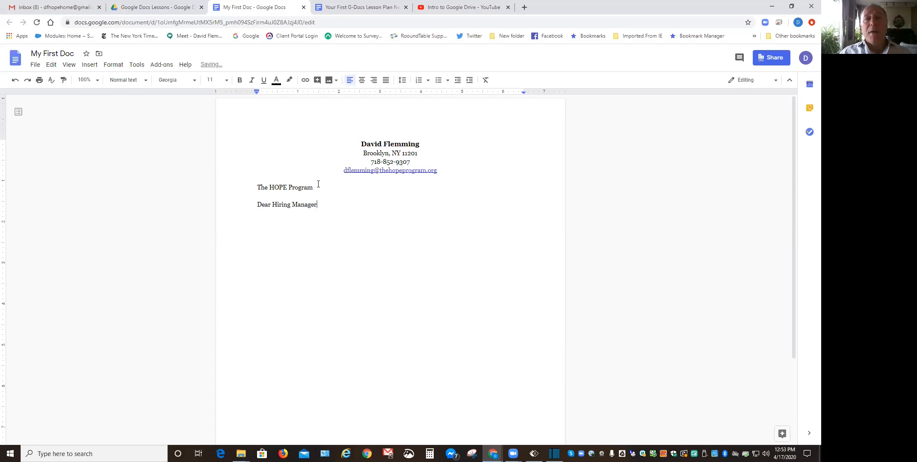
{"action": "type", "text": ","}
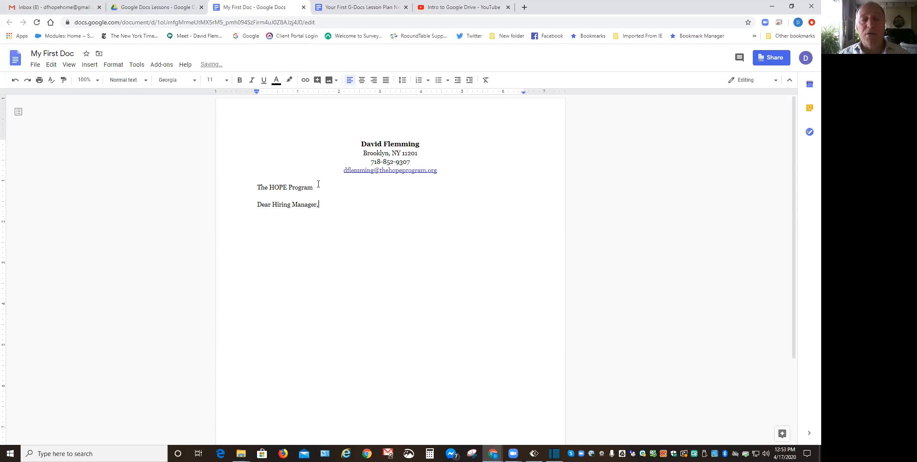
{"action": "key", "text": "Return"}
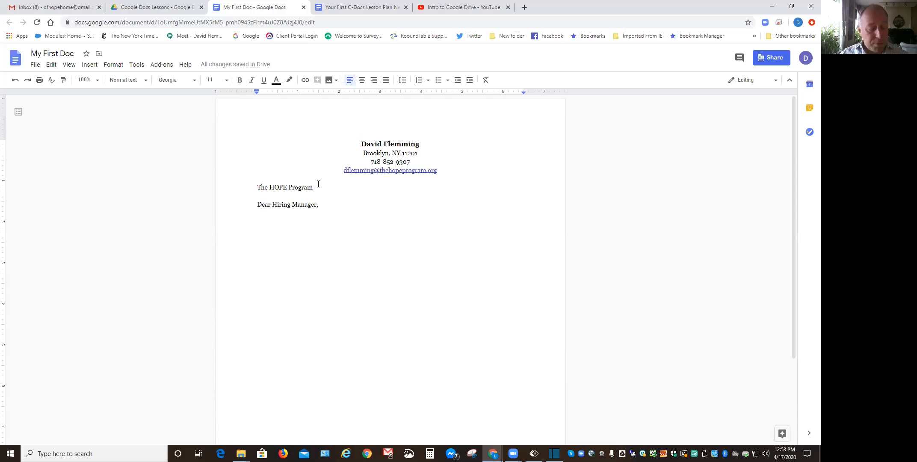
{"action": "type", "text": "This is my first Goog"}
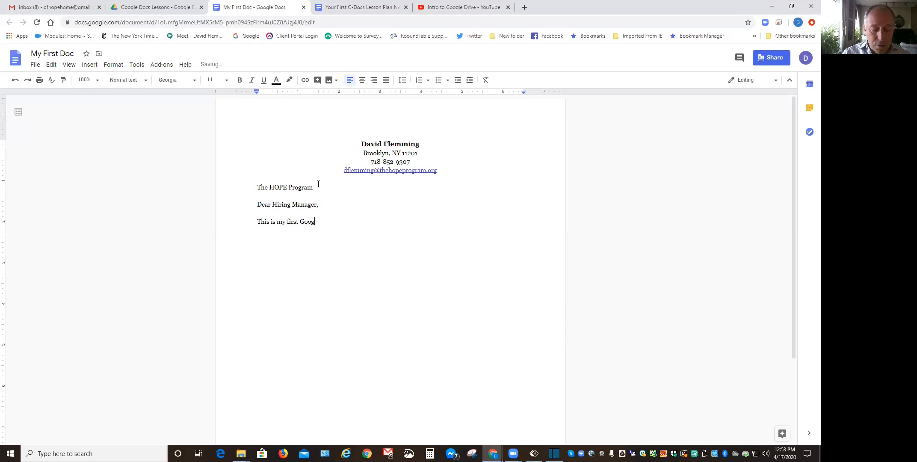
{"action": "type", "text": "le sentence."}
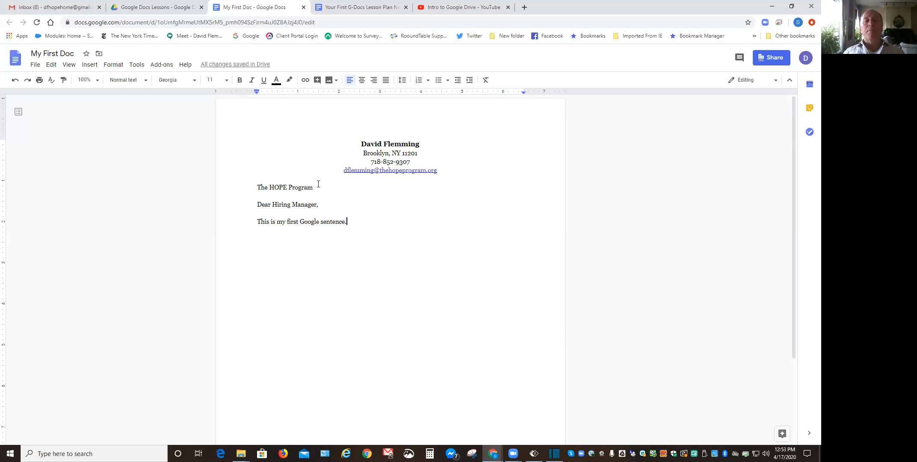
{"action": "key", "text": "Return"}
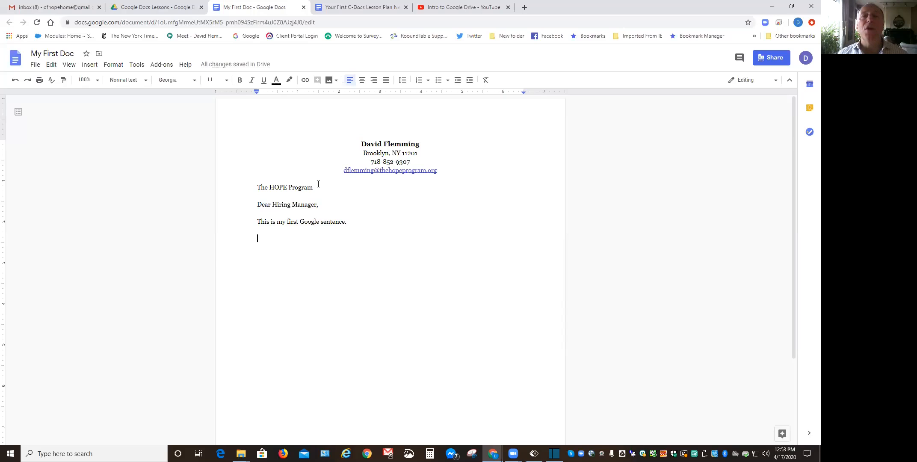
Fill about six lines with a continuous run of repeated 'w' characters.
{"action": "type", "text": "wwwwwwwwwwwwwwwwwwwwwwwwwwwwwwwwwwwwwwwwwwwwwww"}
{"action": "type", "text": "wwwwwwwwwwwwwwwwwwwwwwwwwwwwwwwwwwwwwwwwwwwwwwwwwwwwwwwwwwwwwww"}
{"action": "type", "text": "wwwwwwwwwwwwwwwwwwwwwwwwwwwwwwwwwwwwwwwwwwwwwwwwwwwwwwwwwwwwwwww"}
{"action": "type", "text": "wwwwwwwwwwwwwwwwwwwwwwwwwwwwwwwwwwwwwwwwwwwwwwwwwwwwwwwwwwwwwwwwwww"}
{"action": "type", "text": "wwwwwwwwwwwwwwwwwwwwwwwwwwwwwwwwwwwwwwwwwwwwwwwwwwwwwwwwwwwwwwwwww"}
{"action": "type", "text": "wwwwwwwwwwwwwwwwwwwwwwwwww"}
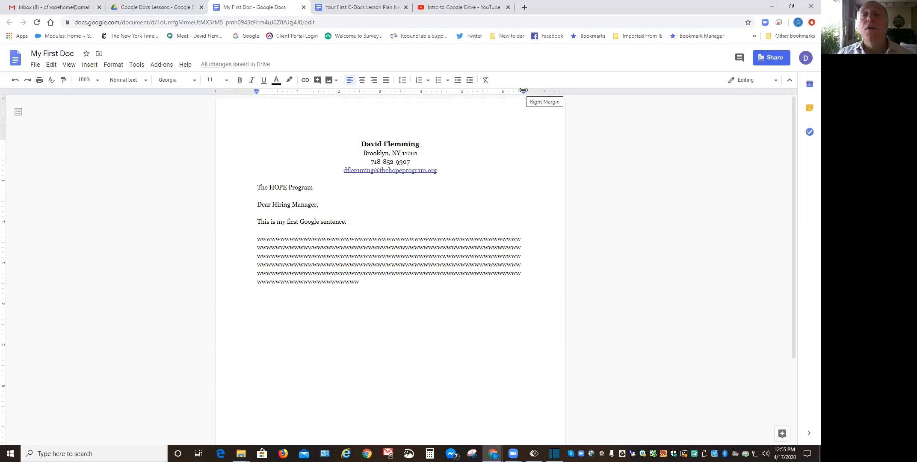
Adjust the ruler's right margin marker, then drag the left margin marker further left.
{"action": "left_click_drag", "start_coordinate": [523, 90], "coordinate": [538, 91]}
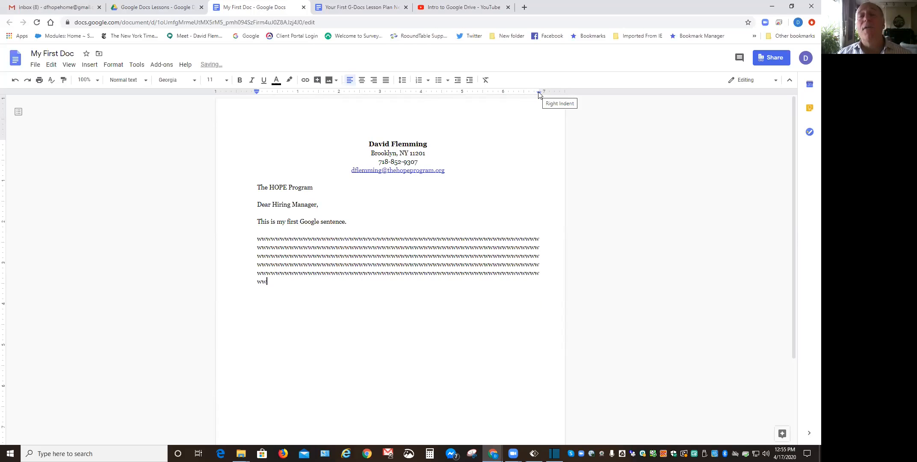
{"action": "mouse_move", "coordinate": [538, 90]}
{"action": "left_mouse_down"}
{"action": "mouse_move", "coordinate": [515, 92]}
{"action": "mouse_move", "coordinate": [524, 91]}
{"action": "mouse_move", "coordinate": [515, 103]}
{"action": "left_mouse_up"}
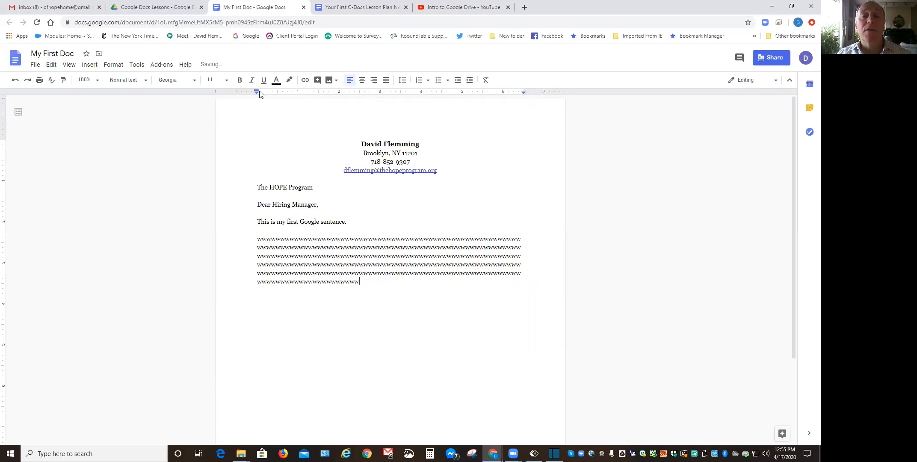
{"action": "left_click_drag", "start_coordinate": [257, 89], "coordinate": [246, 89]}
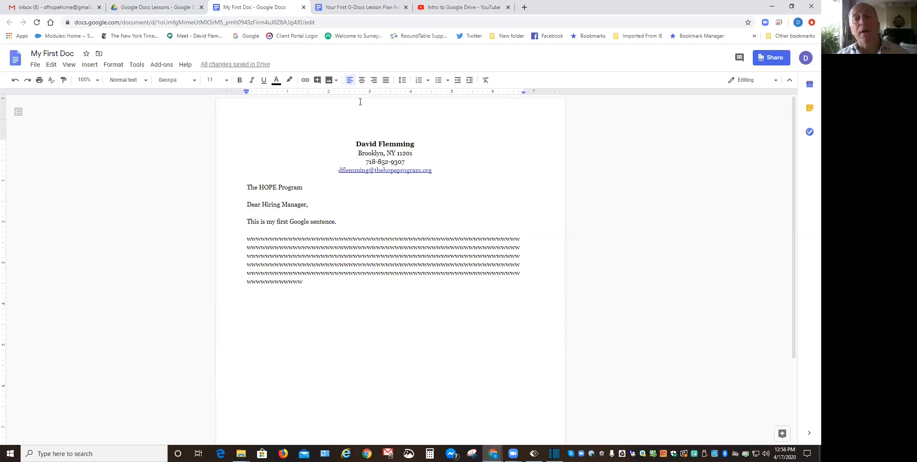
Shrink the top margin on the vertical ruler and start a new line after the w paragraph.
{"action": "left_click_drag", "start_coordinate": [2, 139], "coordinate": [2, 140]}
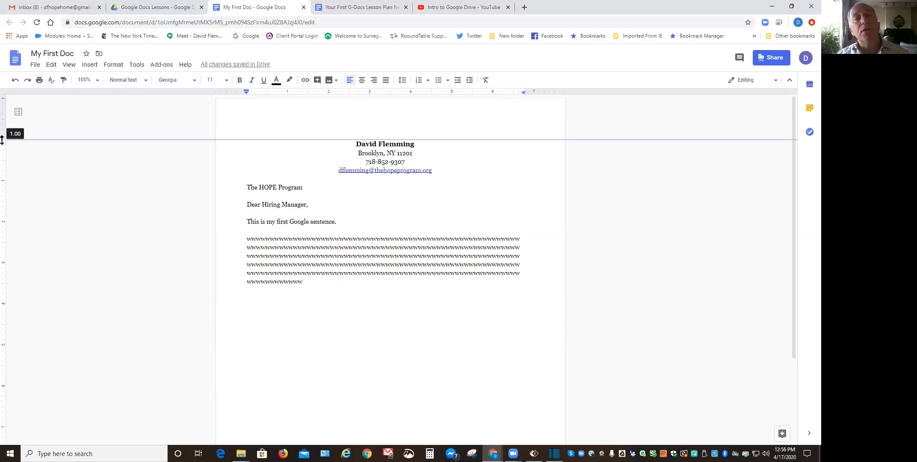
{"action": "left_click_drag", "start_coordinate": [2, 140], "coordinate": [2, 124]}
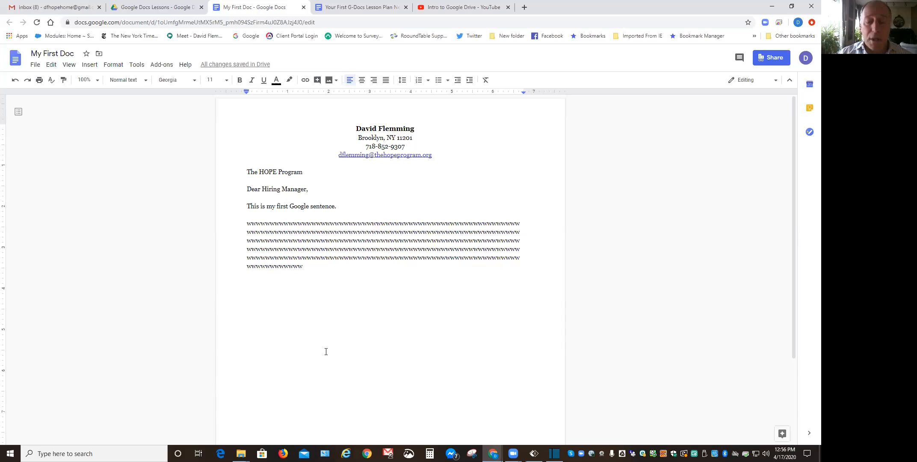
{"action": "key", "text": "Return"}
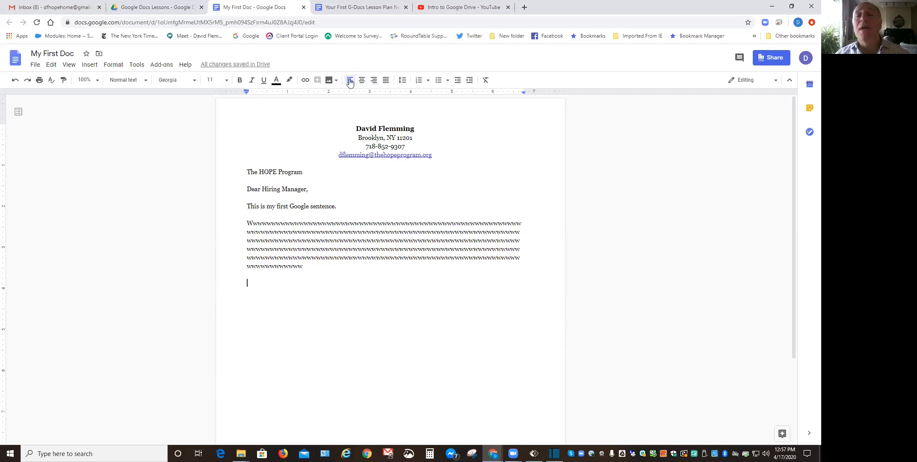
Show the bullet style choices from the Bulleted list dropdown.
{"action": "left_click", "coordinate": [448, 83]}
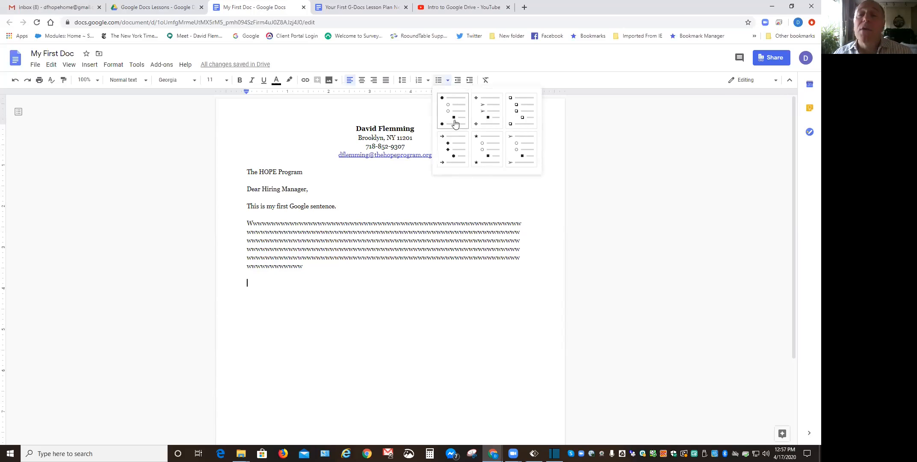
Apply the filled circle, hollow circle, square bullet style to the empty line.
{"action": "left_click", "coordinate": [439, 81]}
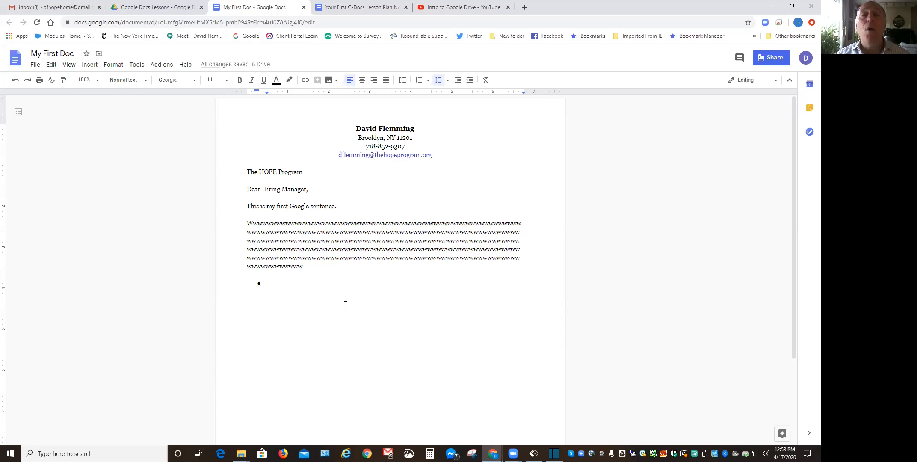
Enter four bullet items of repeated q, k, r and a letters, opening a fifth bullet.
{"action": "type", "text": "qqqqqqqqqqqqqqqqqqqqqqqqqqqqqqqqqqqqqqqqqqqqqqqqqqqqqqqqqqqqqqqqqqqqqqqqqqqqqqqqqqqqqqqqqqqqqqqqqqqqqqqqqqqqqqqqqqqqqqqqqqqqqqqqqqqqqqqqqqqqqqqqqqqqqqqqqqqqqqqq"}
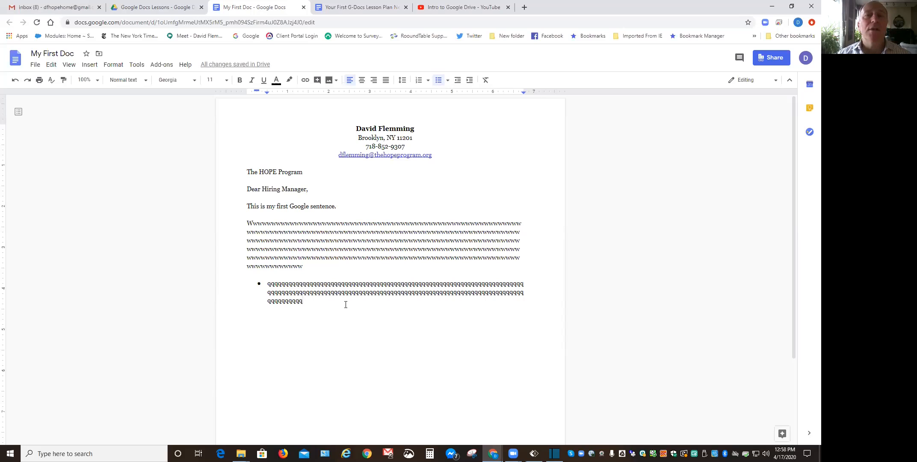
{"action": "type", "text": "q"}
{"action": "key", "text": "Return"}
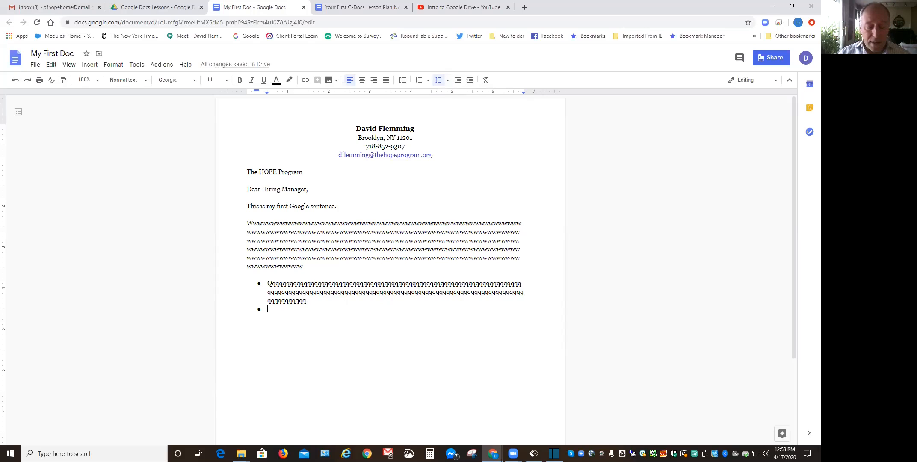
{"action": "type", "text": "kkkkkkkkkkkkkkkkkkkk"}
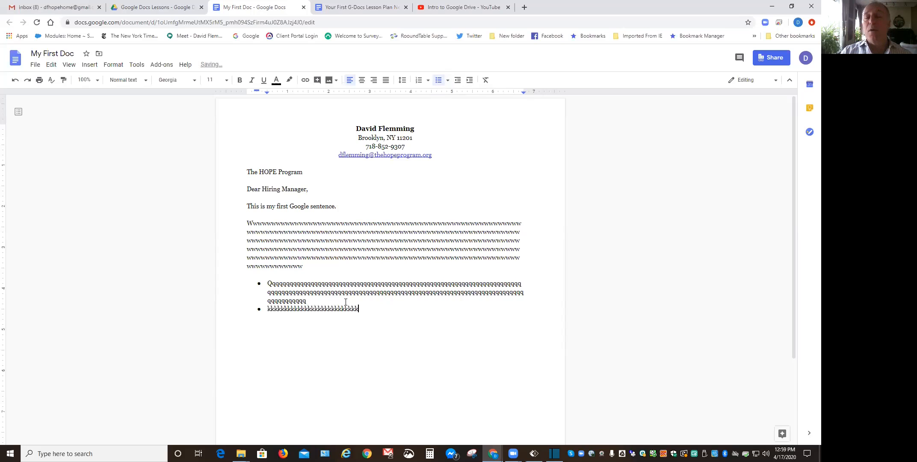
{"action": "type", "text": "kkkkkkkkkkkkkkkkkkkkkkkkkkkkkkkkkkkkkkkkkkkkkkkkkkkkkkkkkkkkkkk"}
{"action": "key", "text": "Return"}
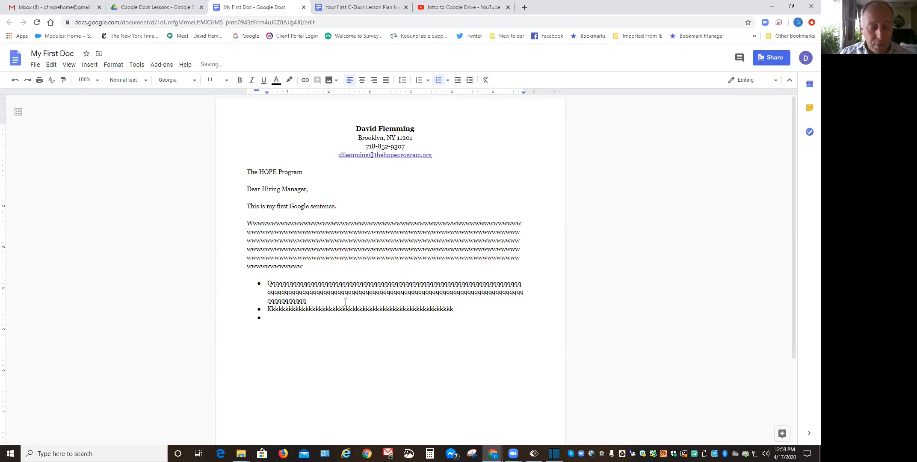
{"action": "type", "text": "rrrrrrr"}
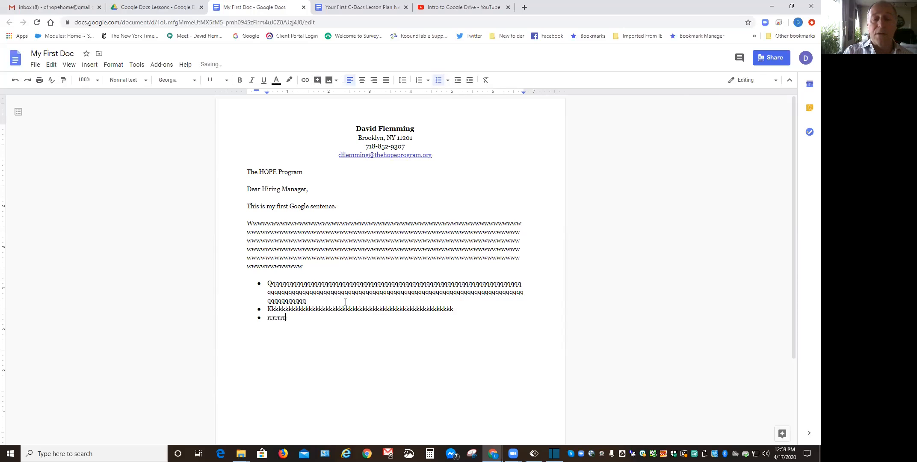
{"action": "type", "text": "rrrrrrrrrrrrrrrrrrrrrrrrrrrrrrrrrrrrrrrrrrrrrrrrrrrrrr"}
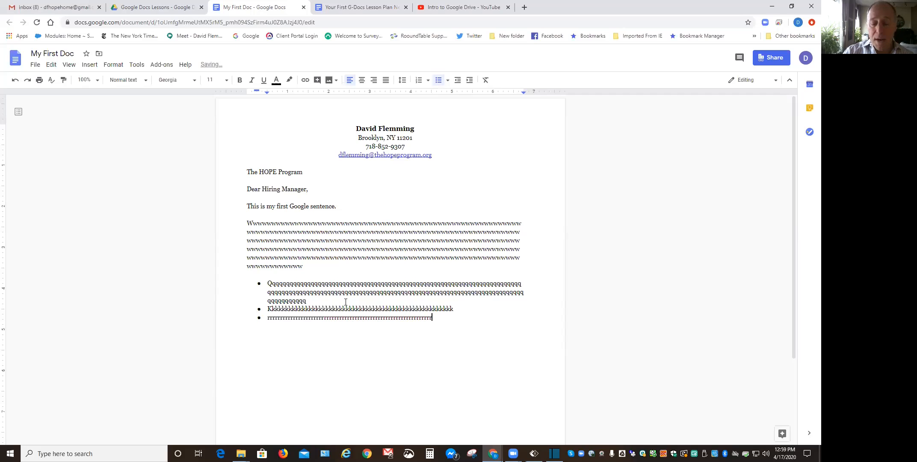
{"action": "key", "text": "Return"}
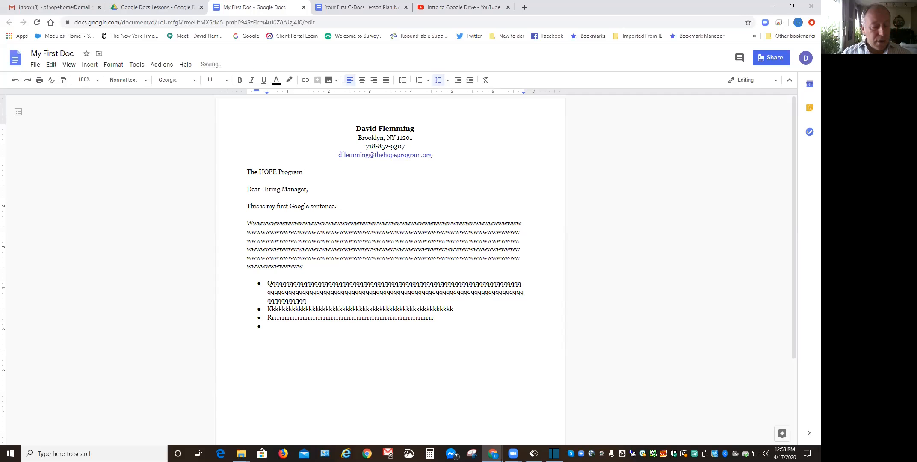
{"action": "type", "text": "aaaaaaaaaaaaaaaaaaa"}
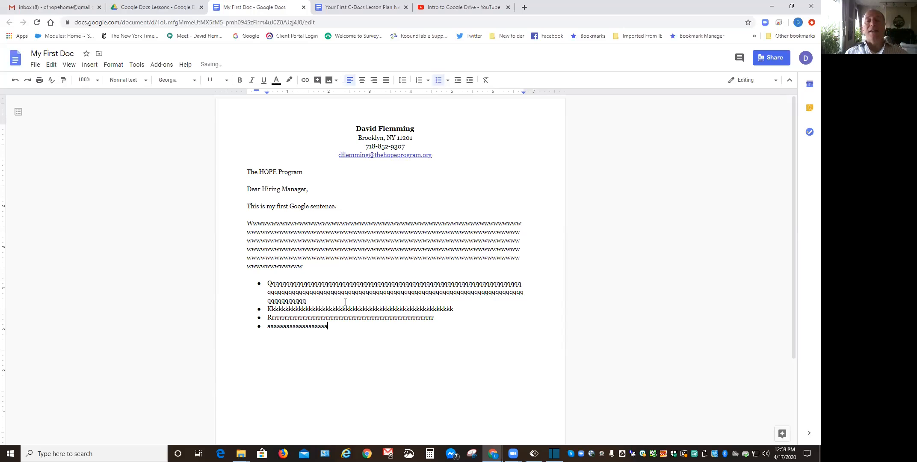
{"action": "type", "text": "aaaaaaaaaaaaaaaaaaaaaaaaaaaaaaaaaaaaaaaaa"}
{"action": "key", "text": "Return"}
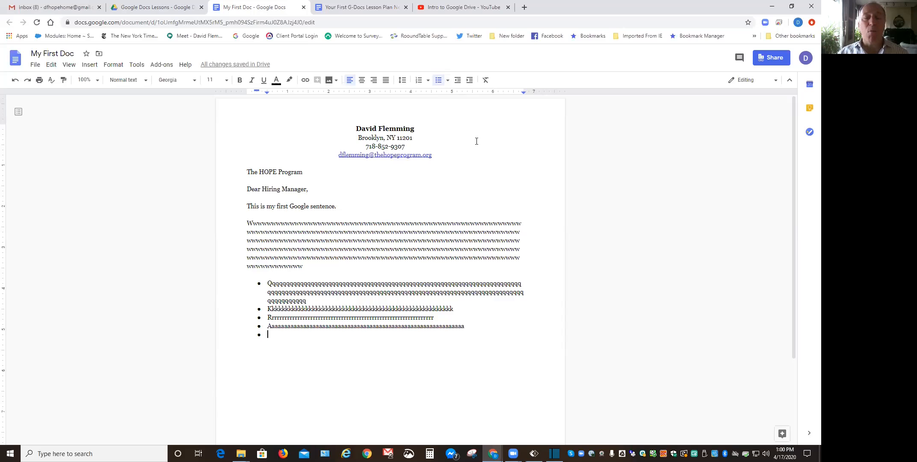
Remove the empty fifth bullet and add a plain blank line beneath the four-item list.
{"action": "left_click", "coordinate": [438, 82]}
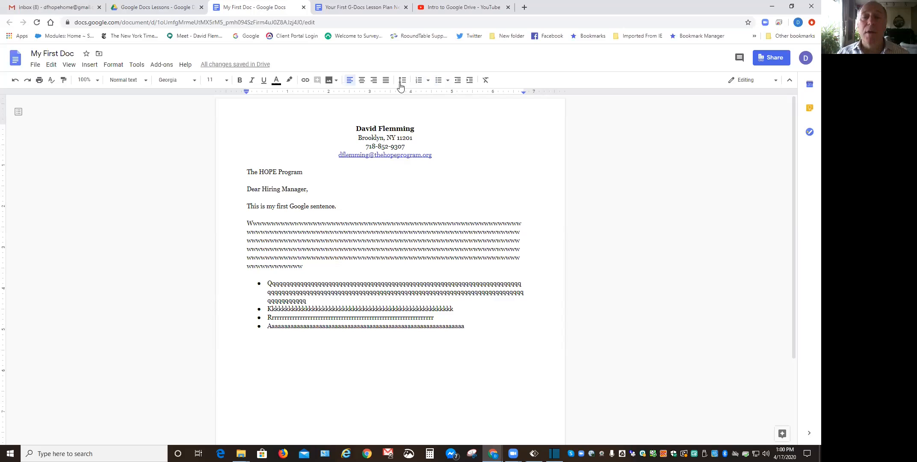
{"action": "left_click", "coordinate": [439, 80]}
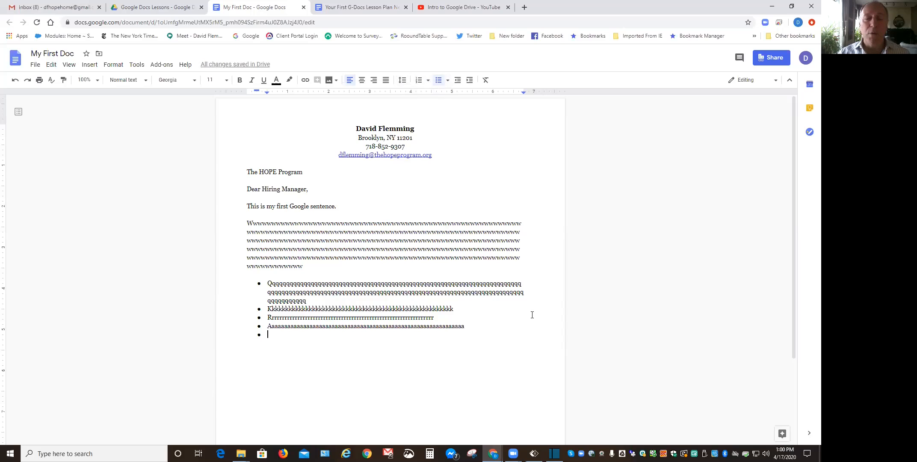
{"action": "key", "text": "Return"}
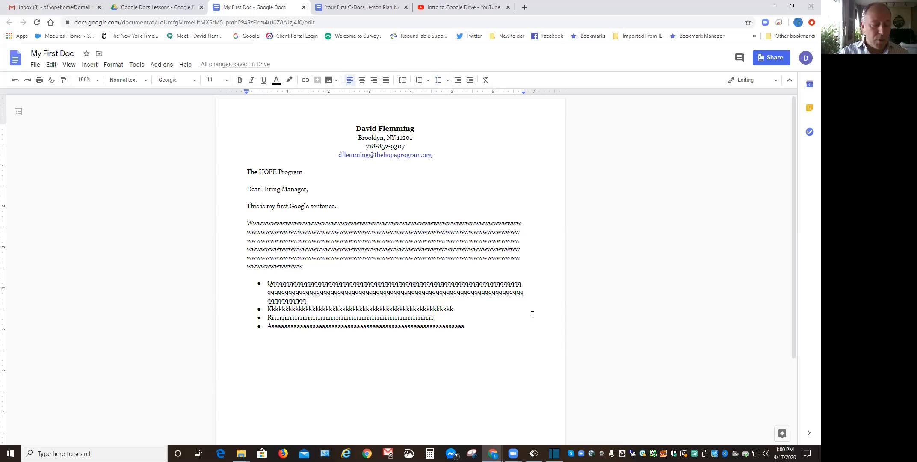
{"action": "key", "text": "ctrl+z"}
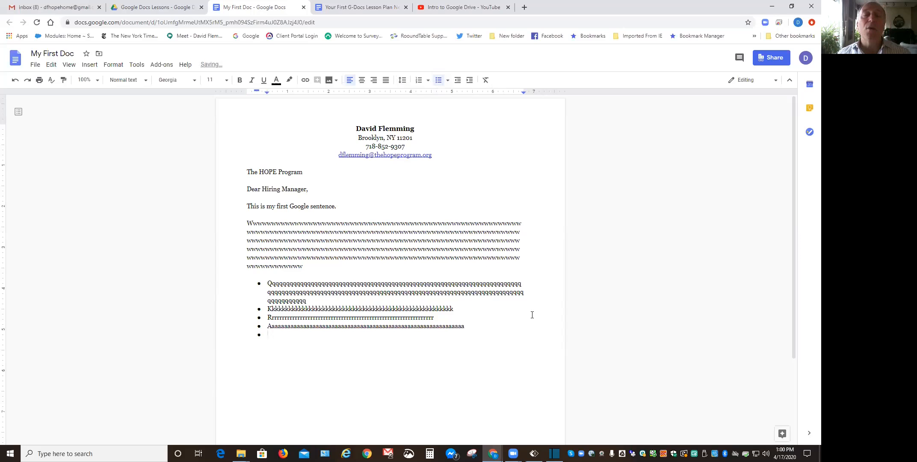
{"action": "key", "text": "Return"}
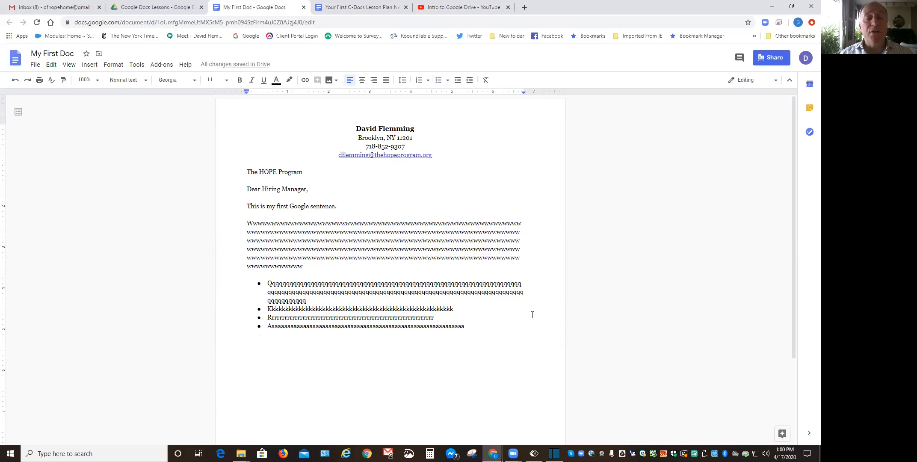
{"action": "key", "text": "Return"}
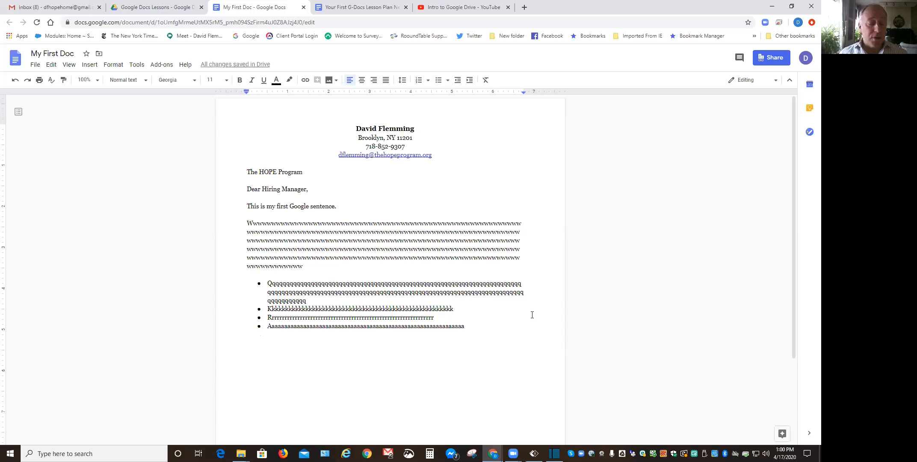
Type the closing 'Sincerely Yours,' with the signer's full name on the next line.
{"action": "type", "text": "S"}
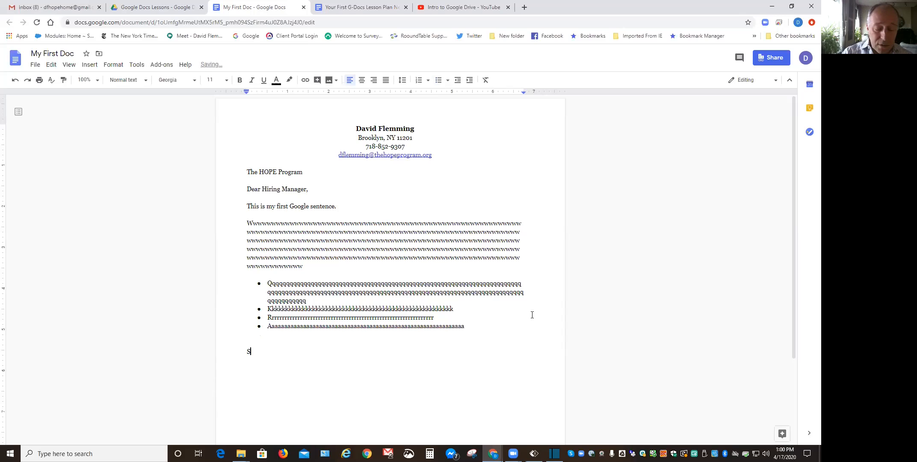
{"action": "type", "text": "incerely"}
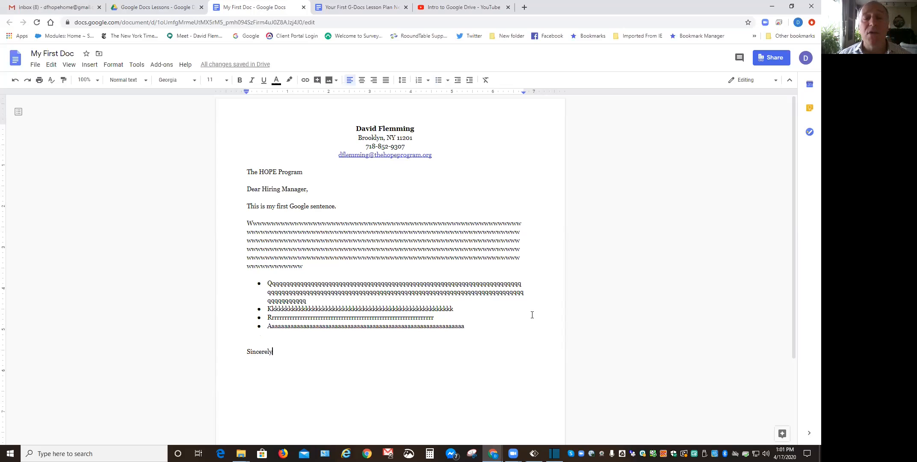
{"action": "type", "text": " Yours"}
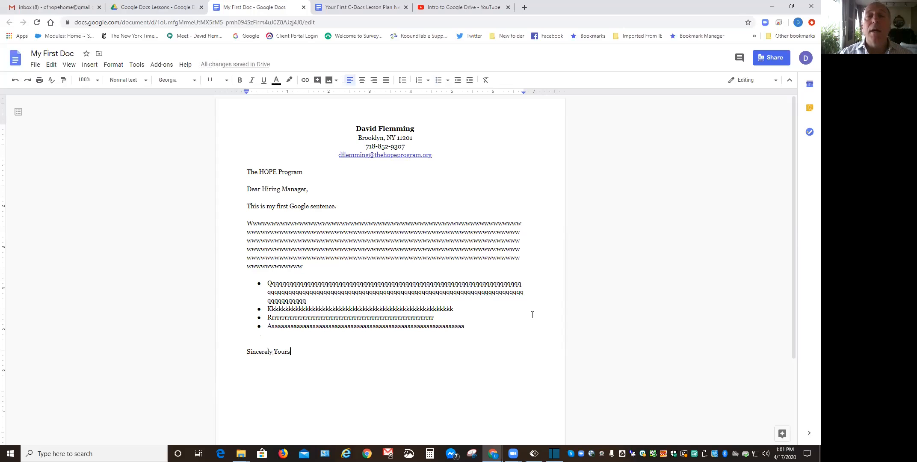
{"action": "type", "text": ","}
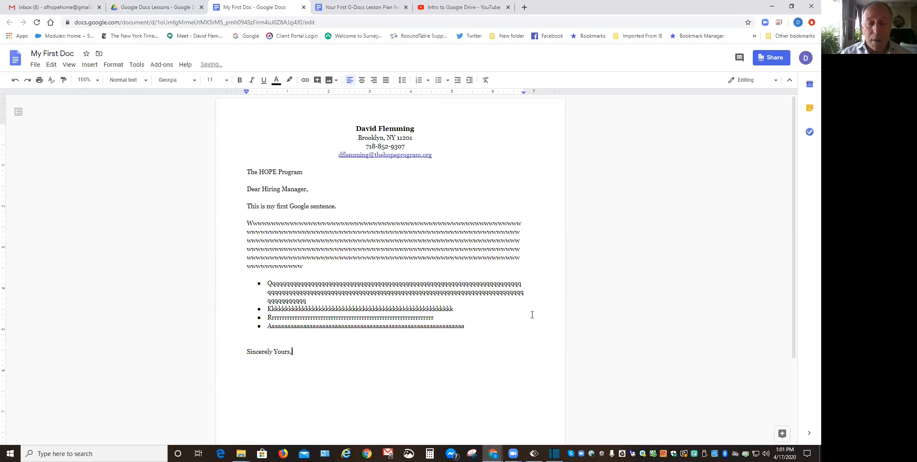
{"action": "key", "text": "Return"}
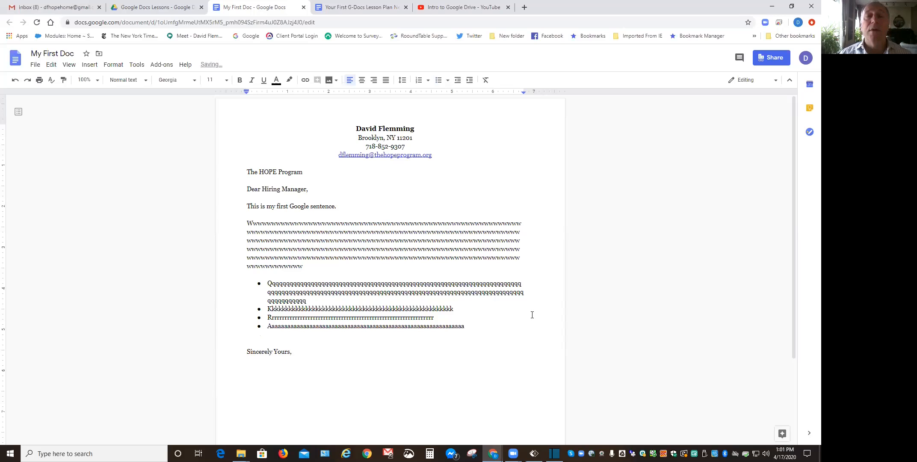
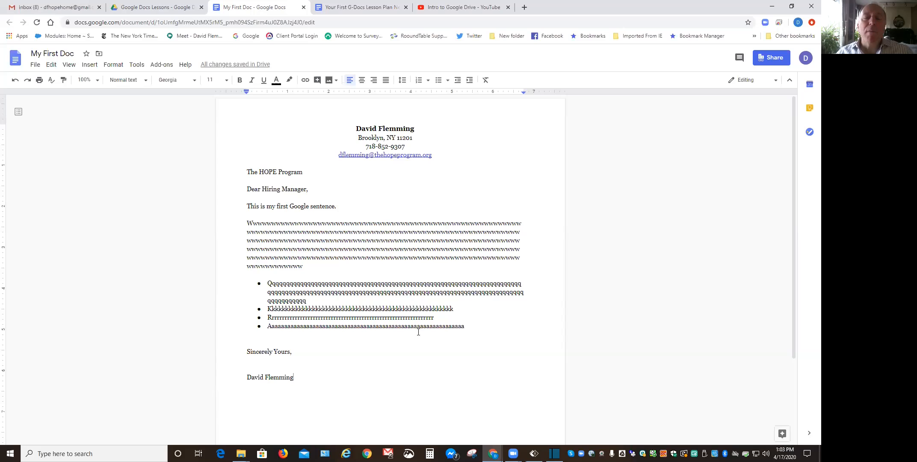
Select the entire letter in My First Doc with Ctrl+A after a trial partial selection.
{"action": "left_click_drag", "start_coordinate": [302, 385], "coordinate": [257, 194]}
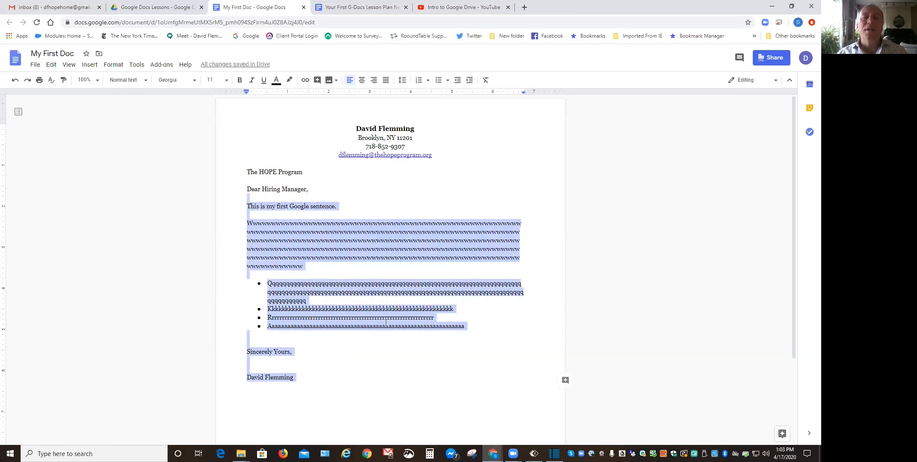
{"action": "left_click", "coordinate": [399, 378]}
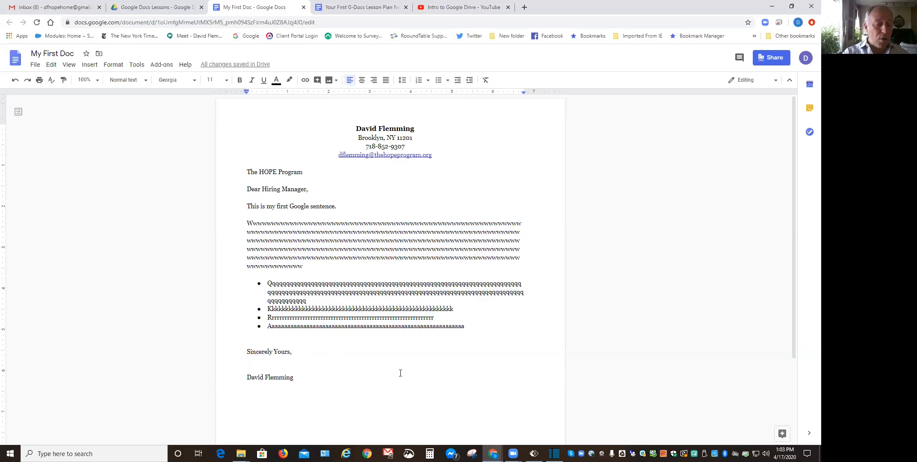
{"action": "key", "text": "ctrl+a"}
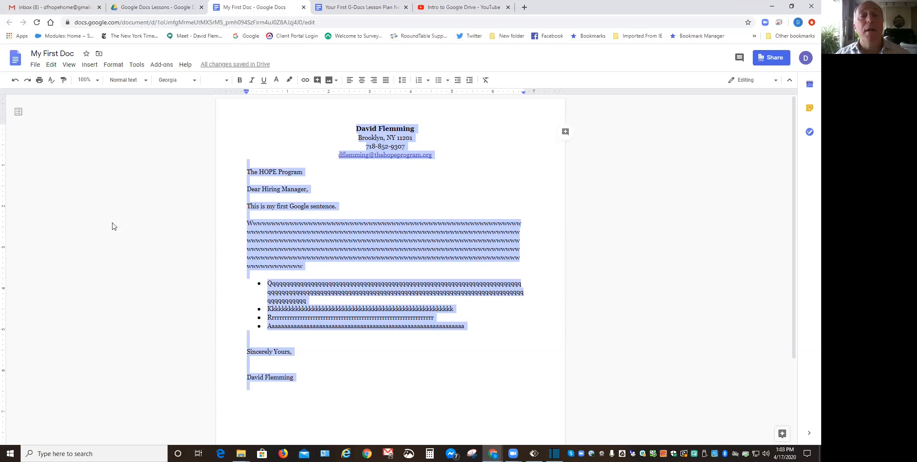
{"action": "left_click", "coordinate": [193, 81]}
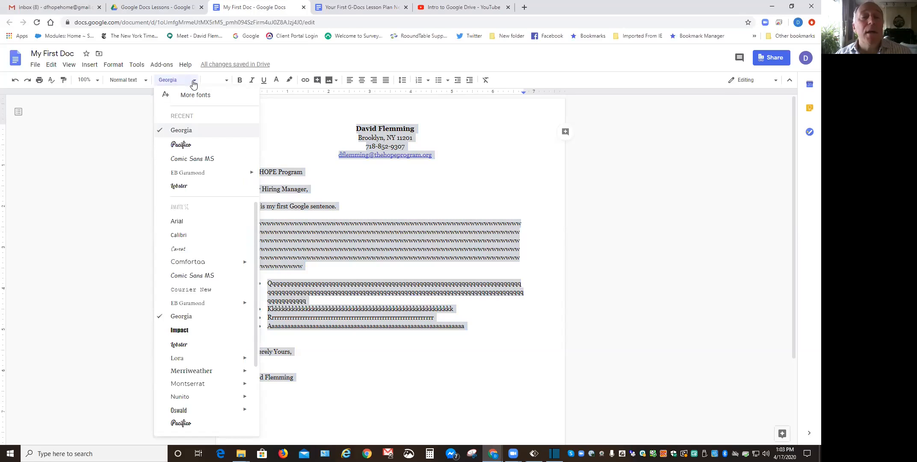
{"action": "left_click", "coordinate": [188, 173]}
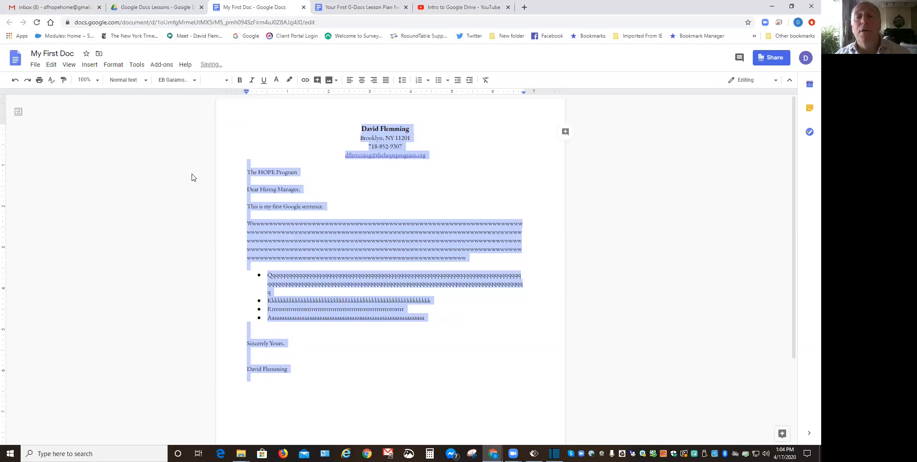
{"action": "left_click", "coordinate": [191, 81]}
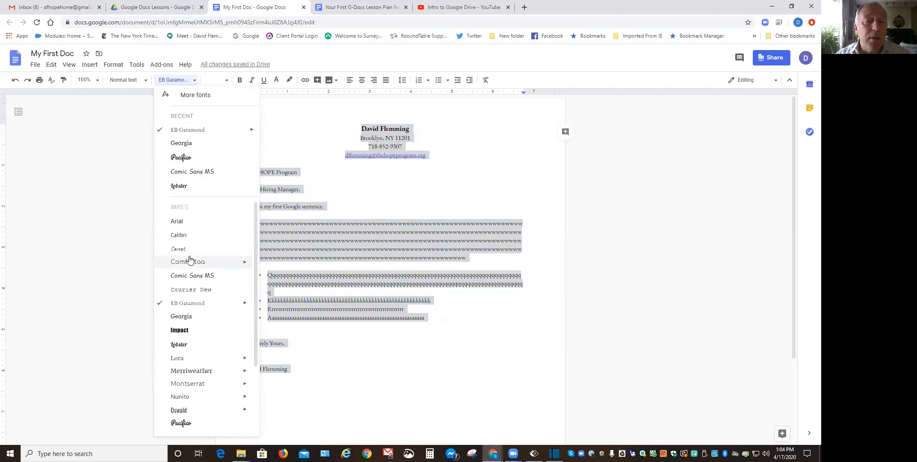
{"action": "left_click", "coordinate": [177, 221]}
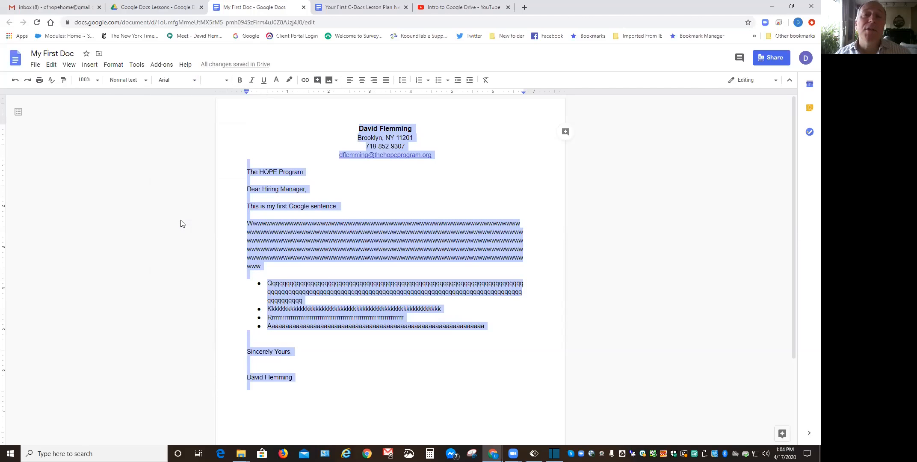
{"action": "left_click", "coordinate": [195, 81]}
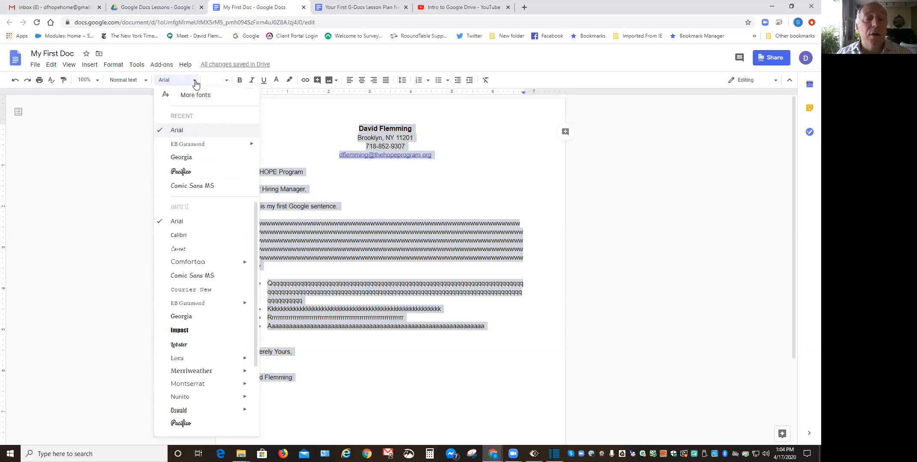
{"action": "left_click", "coordinate": [186, 318]}
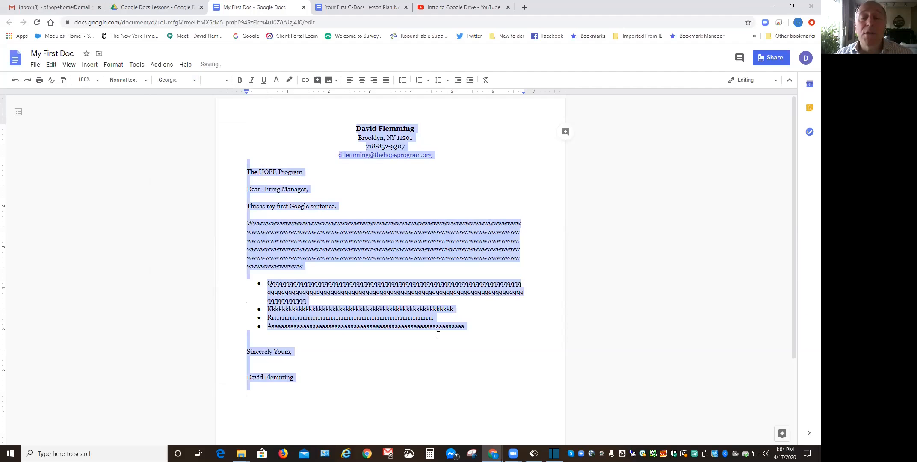
{"action": "left_click", "coordinate": [434, 361]}
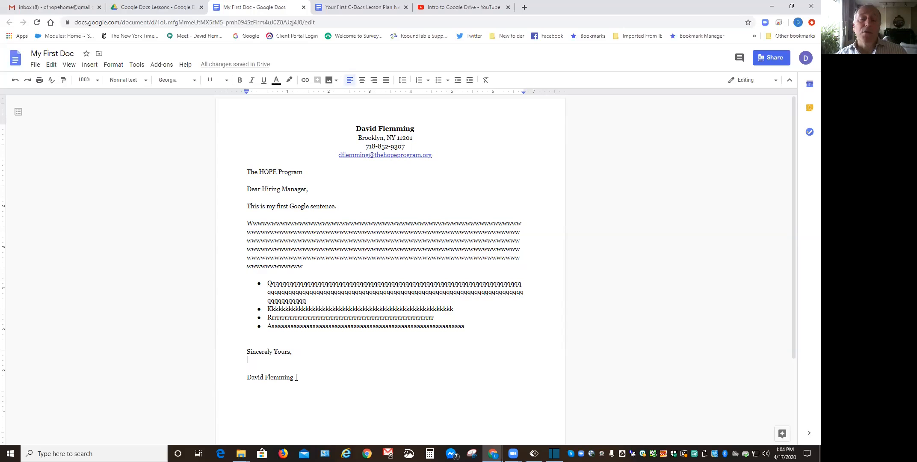
Delete the typed signer's name beneath 'Sincerely Yours,', leaving a blank signature line.
{"action": "left_click_drag", "start_coordinate": [297, 377], "coordinate": [245, 376]}
{"action": "key", "text": "BackSpace"}
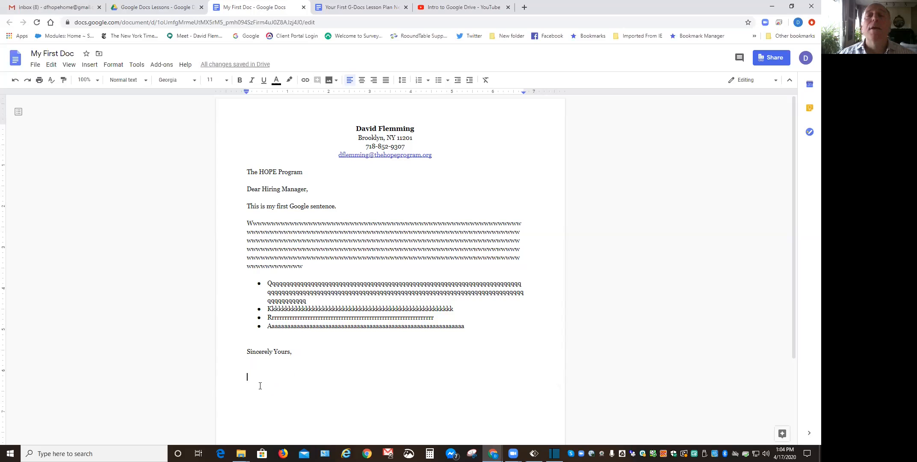
Copy the highlighted Pacifico-styled name from the 'Your First G-Docs Lesson Plan New Style' document.
{"action": "left_click", "coordinate": [317, 17]}
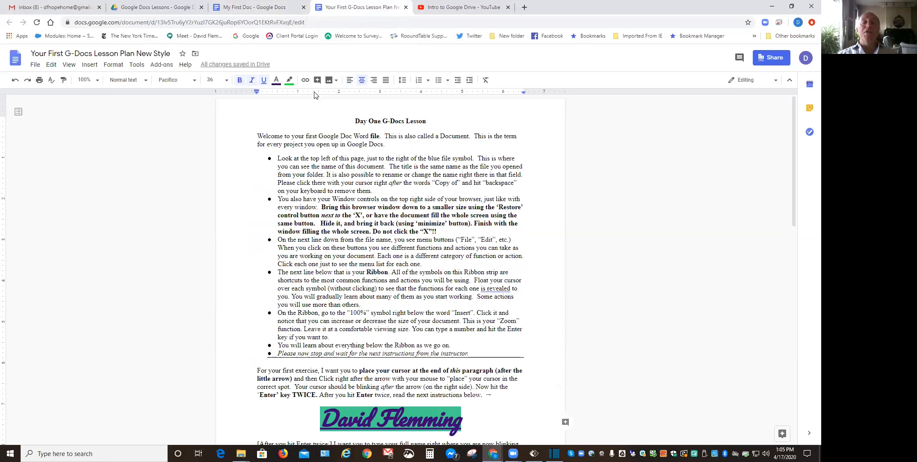
{"action": "scroll", "coordinate": [416, 201], "scroll_direction": "down", "scroll_amount": 2}
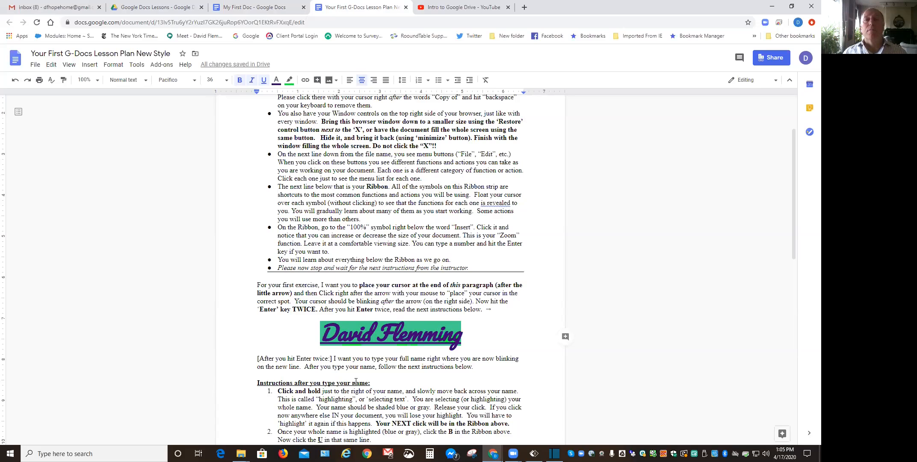
{"action": "right_click", "coordinate": [394, 331]}
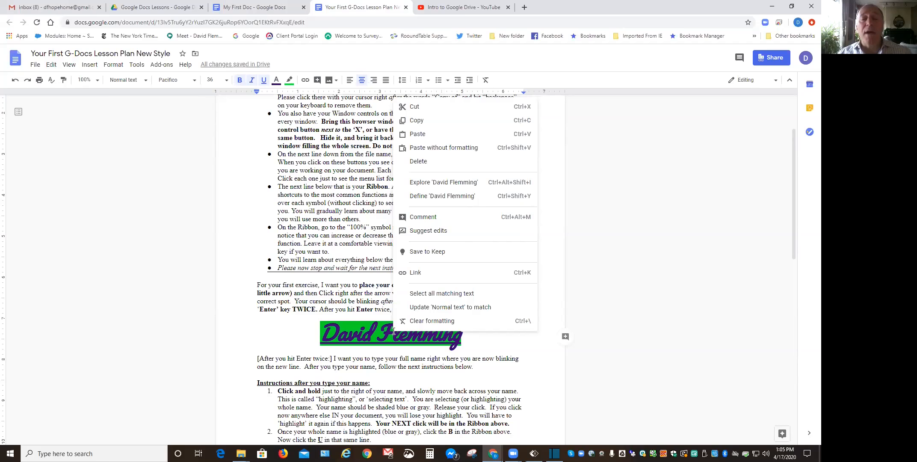
{"action": "left_click", "coordinate": [421, 121]}
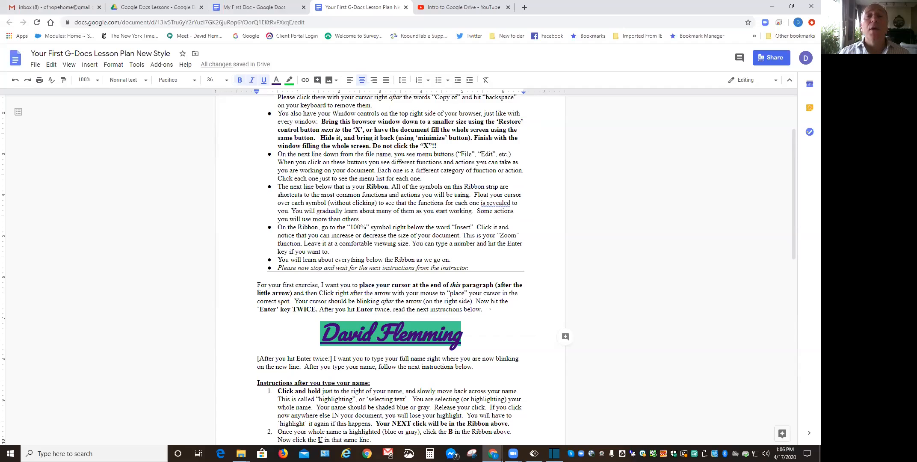
Copy the styled name again via the Edit menu, reselect it, and return to My First Doc.
{"action": "left_click", "coordinate": [52, 65]}
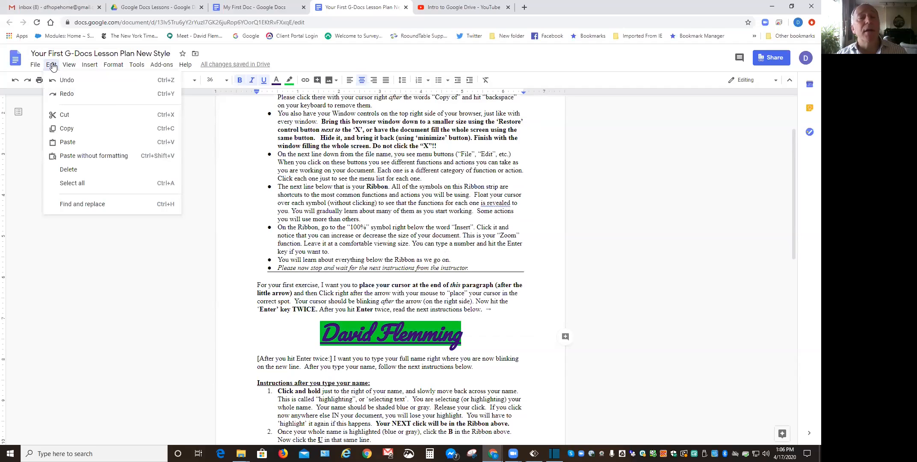
{"action": "left_click", "coordinate": [81, 129]}
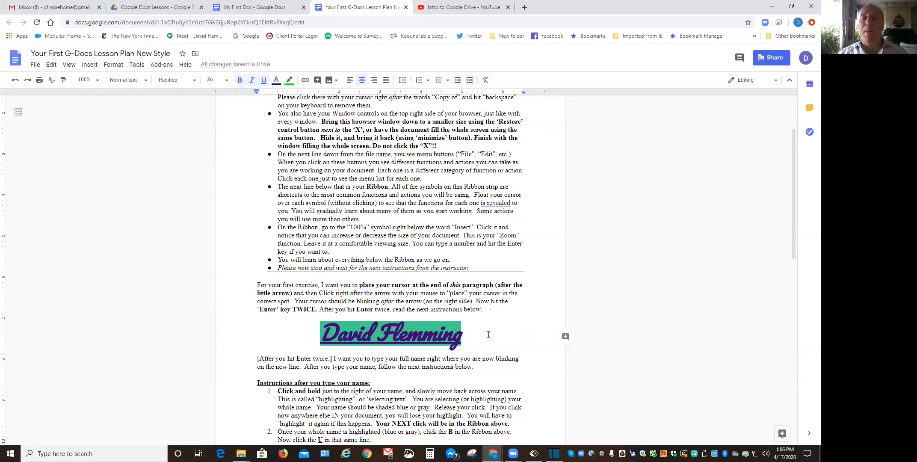
{"action": "left_click_drag", "start_coordinate": [433, 330], "coordinate": [319, 328]}
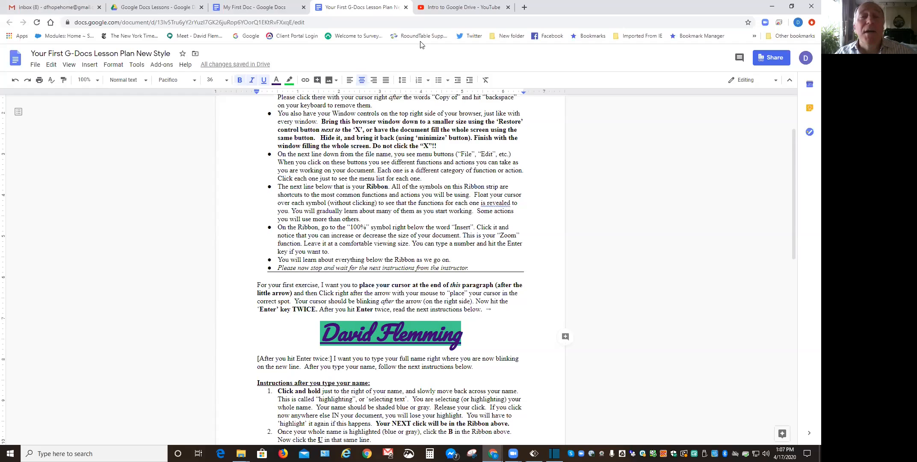
{"action": "left_click", "coordinate": [246, 8]}
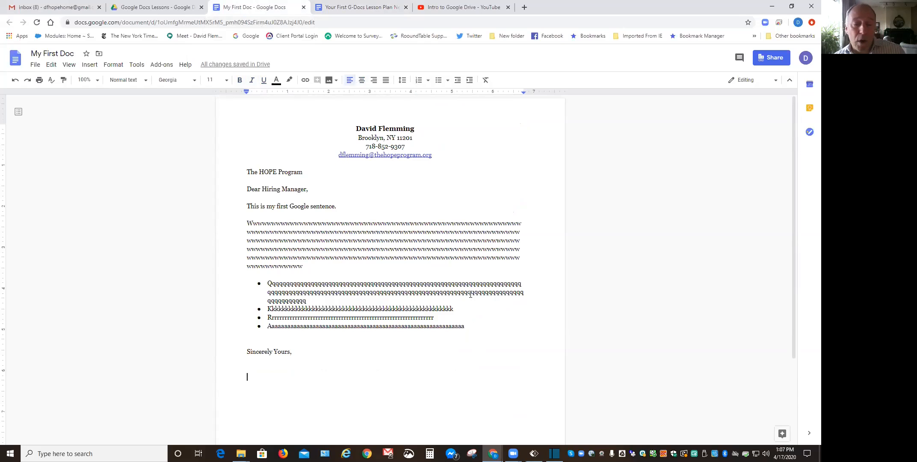
{"action": "left_click", "coordinate": [252, 378]}
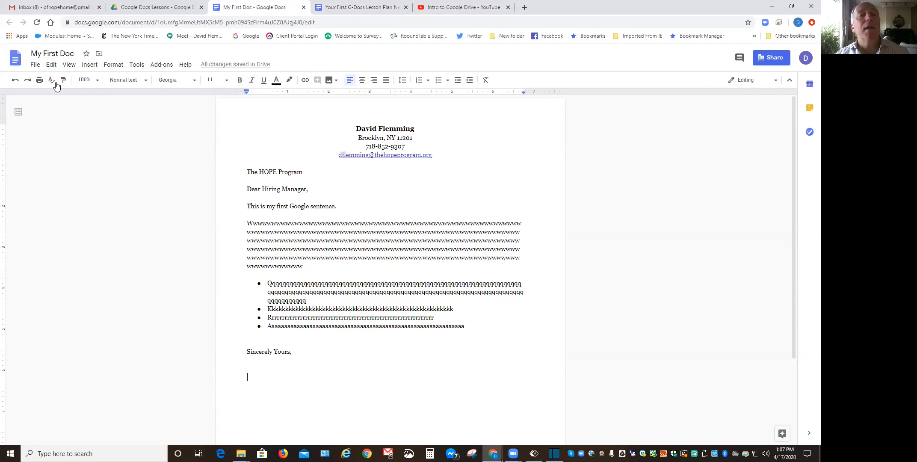
{"action": "left_click", "coordinate": [52, 65]}
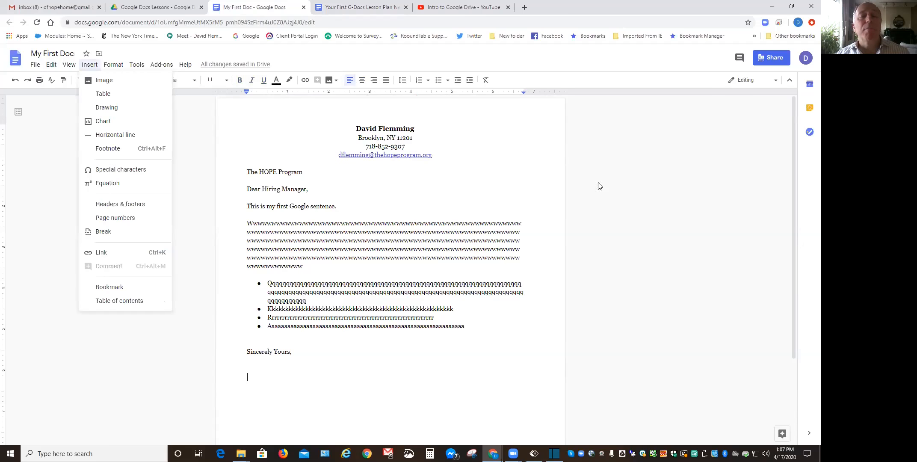
{"action": "left_click", "coordinate": [270, 374]}
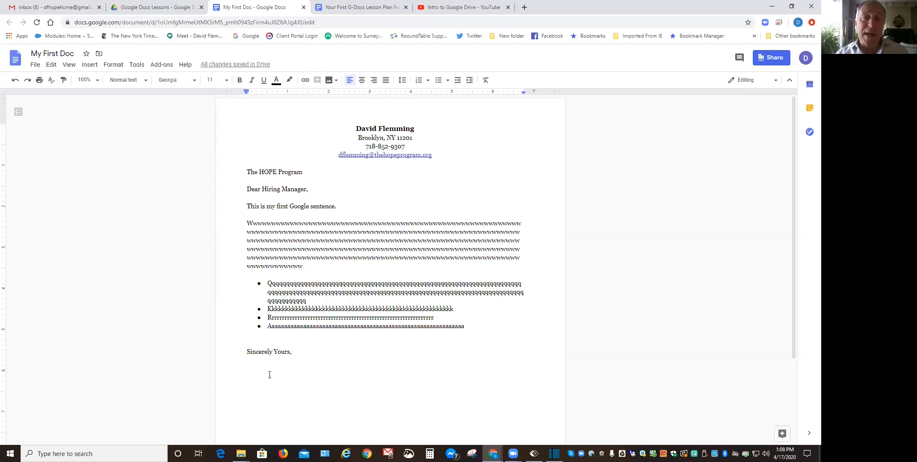
Paste the highlighted Pacifico-styled name under 'Sincerely Yours,' and left-align it.
{"action": "key", "text": "ctrl+v"}
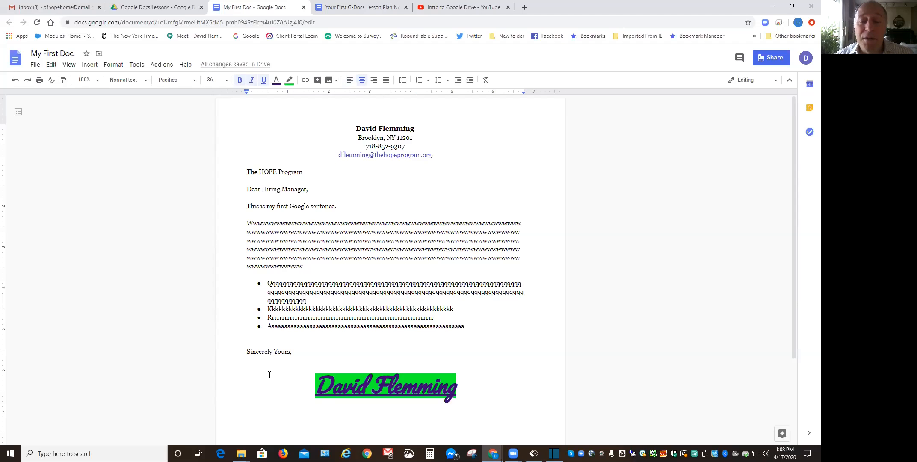
{"action": "left_click", "coordinate": [350, 80]}
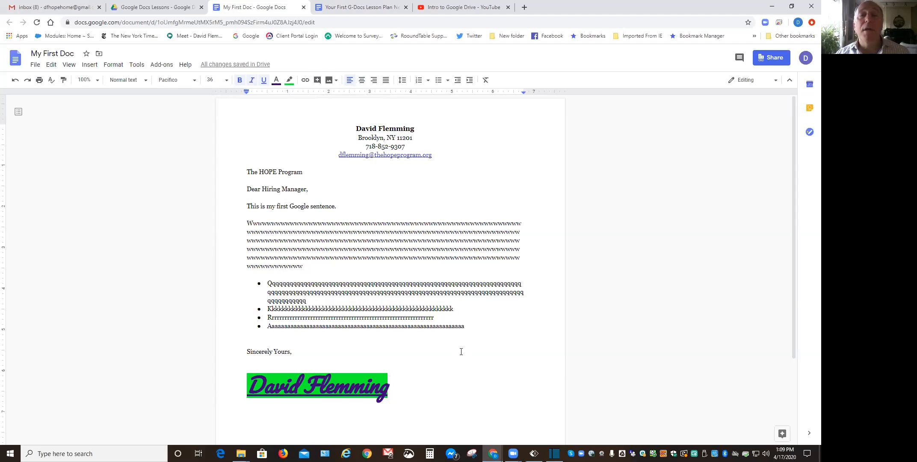
{"action": "left_click", "coordinate": [350, 7]}
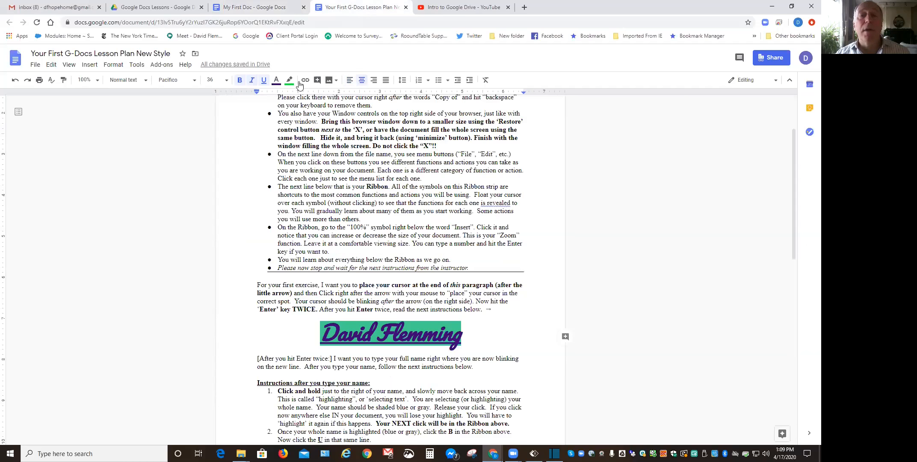
{"action": "left_click", "coordinate": [260, 9]}
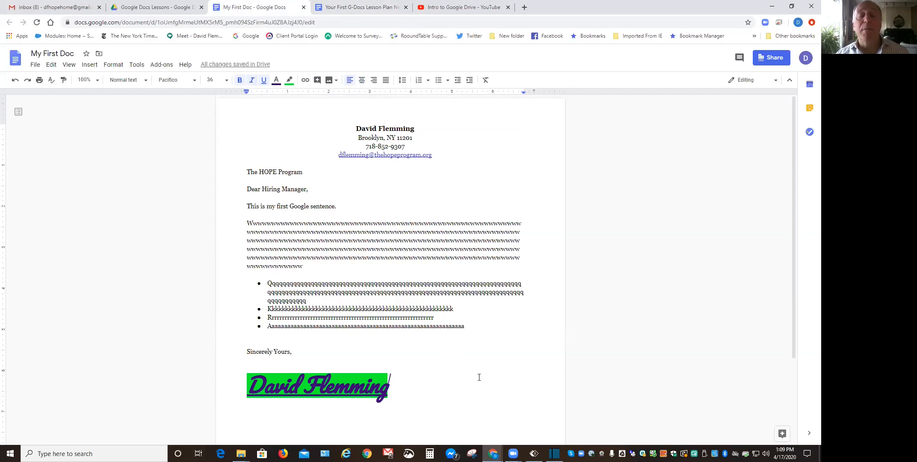
Start a new Gmail message to the suggested contact with subject 'Signature Copy Paste'.
{"action": "left_click", "coordinate": [37, 5]}
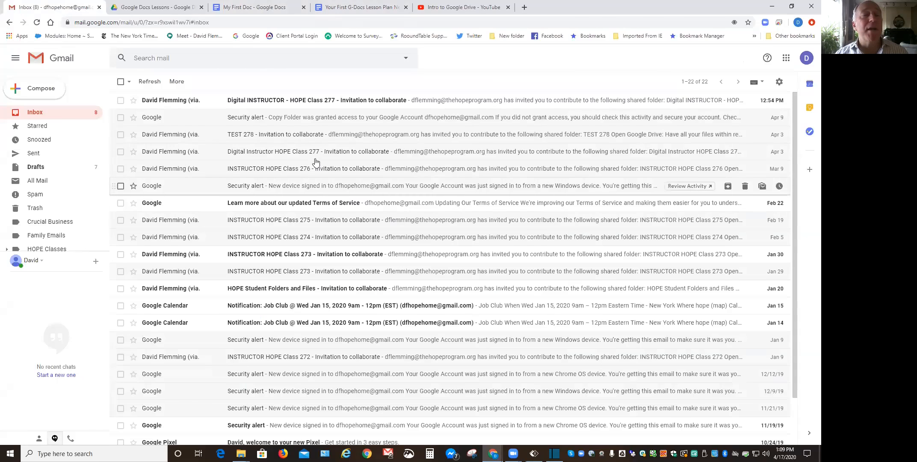
{"action": "left_click", "coordinate": [44, 92]}
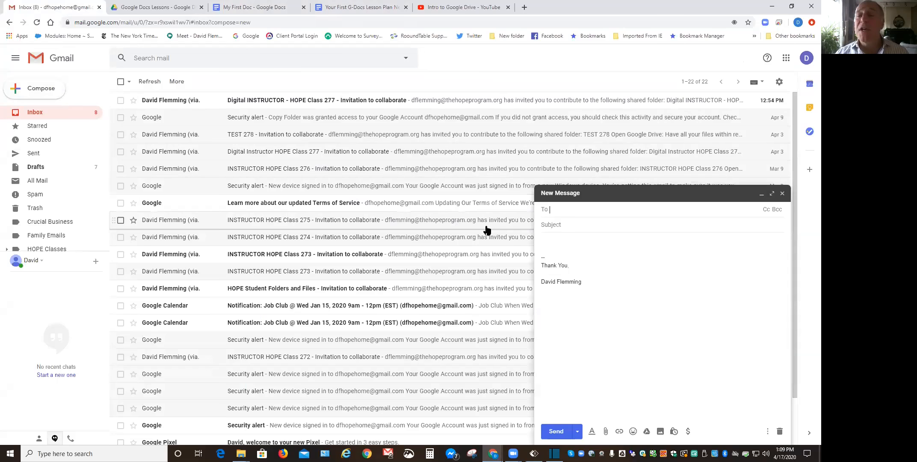
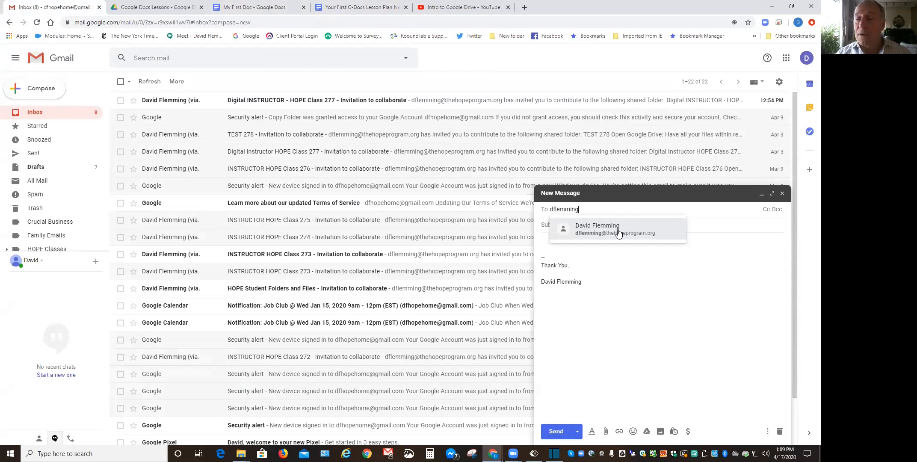
{"action": "left_click", "coordinate": [596, 232]}
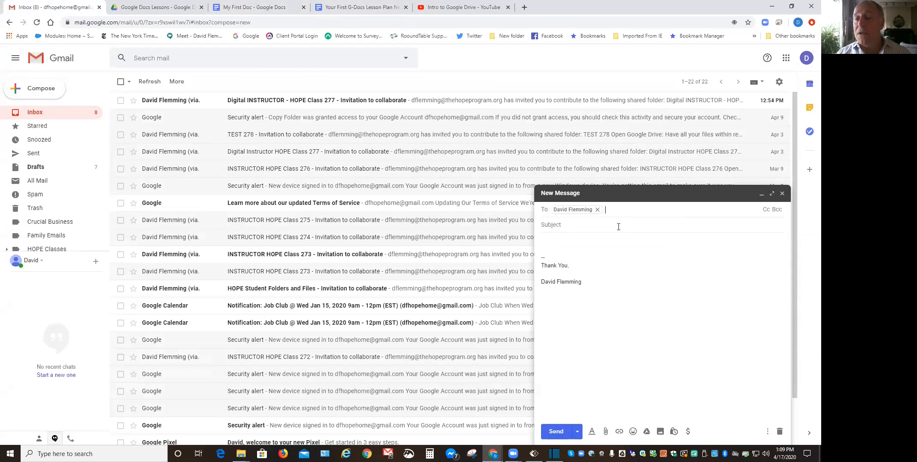
{"action": "left_click", "coordinate": [571, 225]}
{"action": "type", "text": "Signature"}
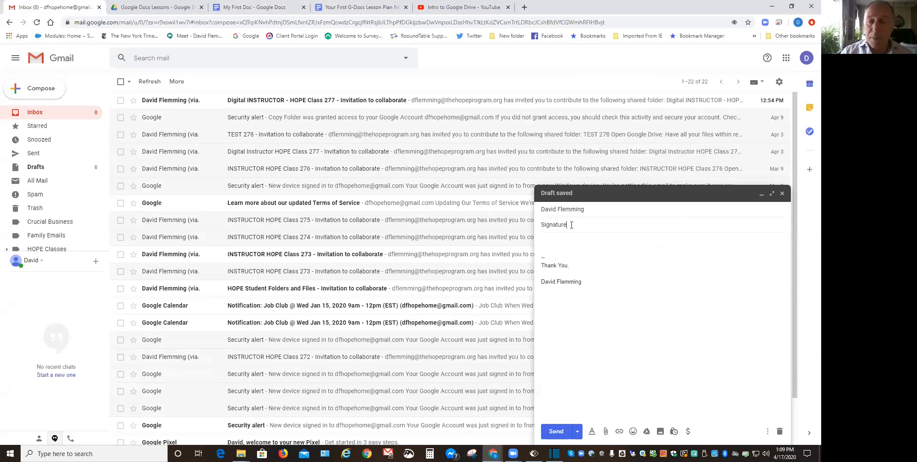
{"action": "type", "text": " Co"}
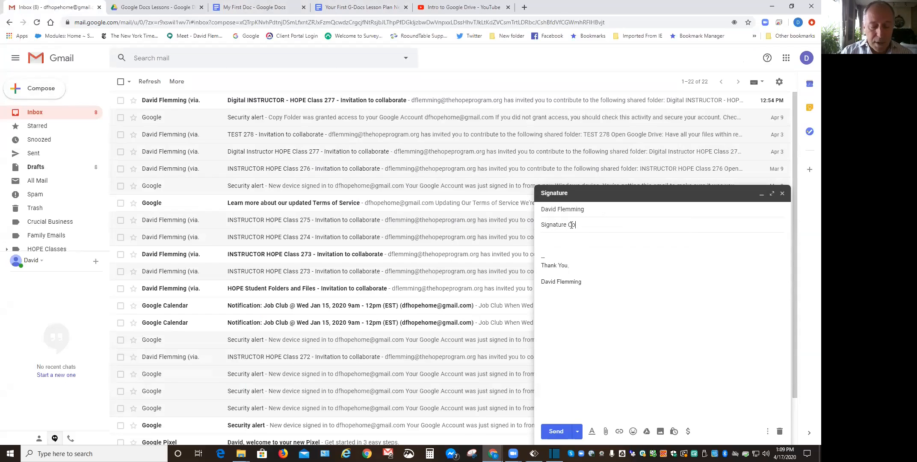
{"action": "type", "text": "py Paste"}
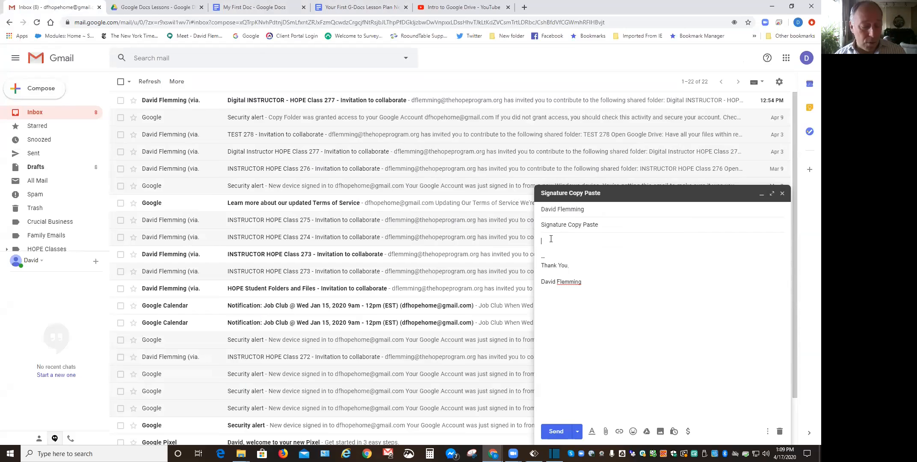
Paste the styled signature into the message body, send it, and go back to My First Doc.
{"action": "key", "text": "ctrl+v"}
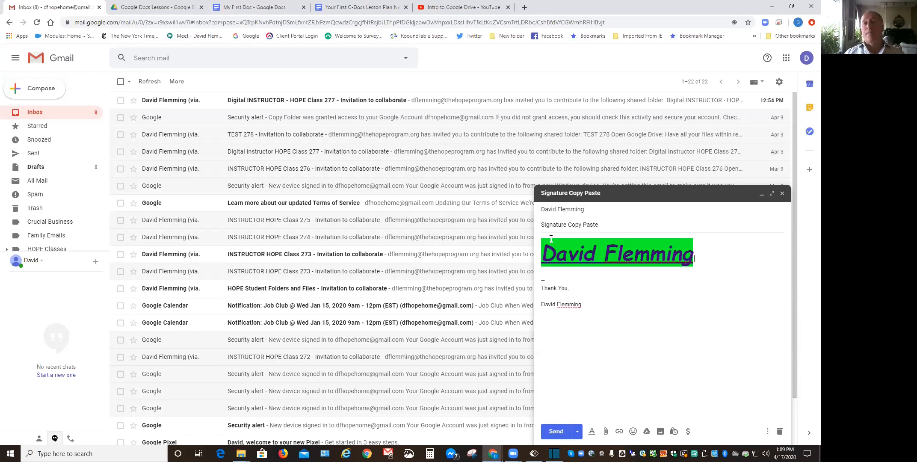
{"action": "left_click", "coordinate": [555, 431]}
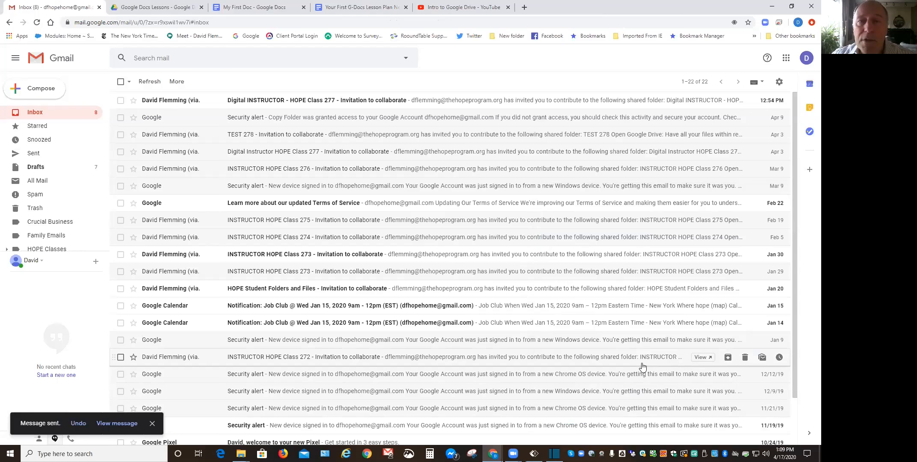
{"action": "left_click", "coordinate": [249, 6]}
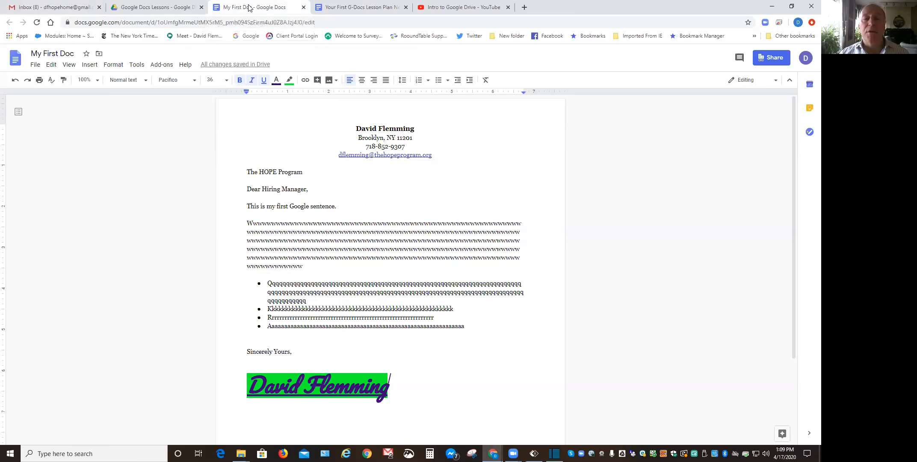